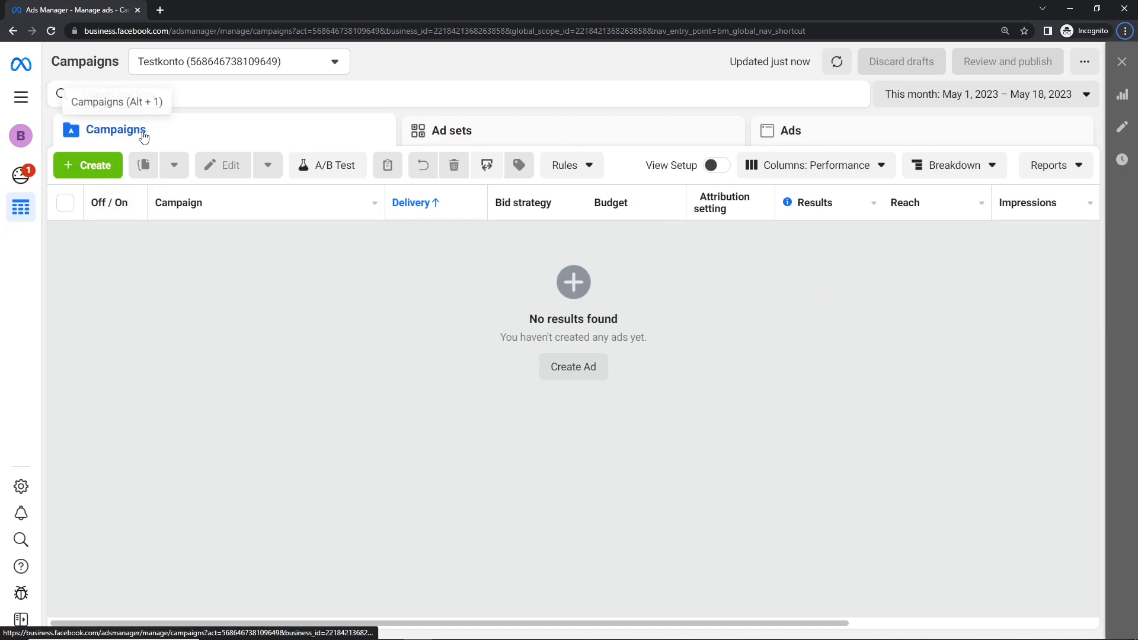
Create a new campaign with the Traffic objective.
click(108, 165)
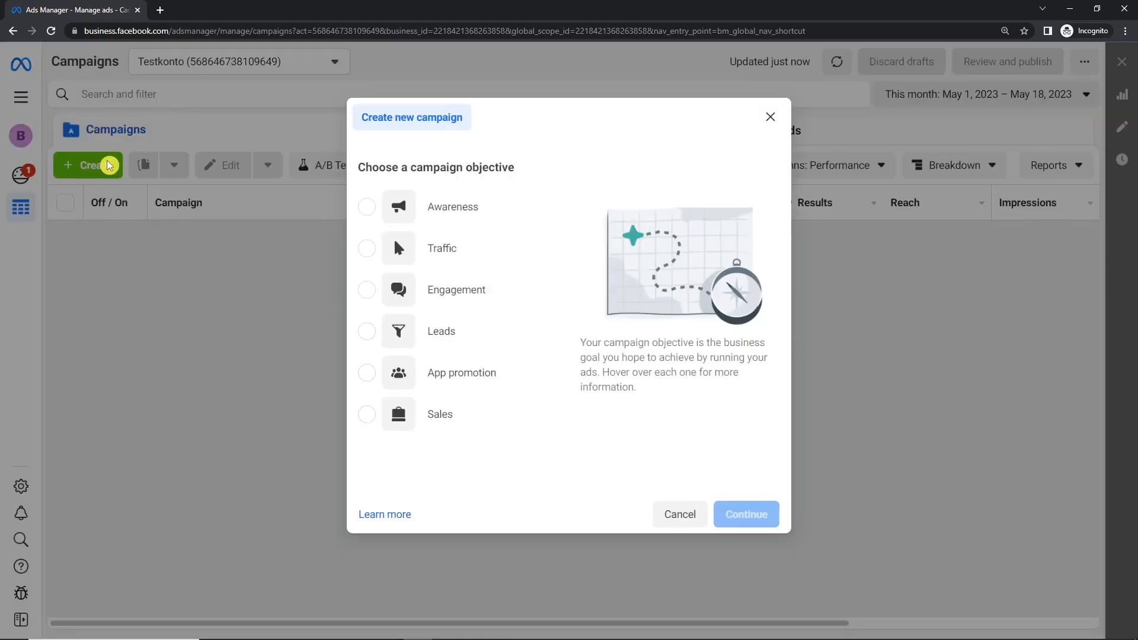
click(367, 249)
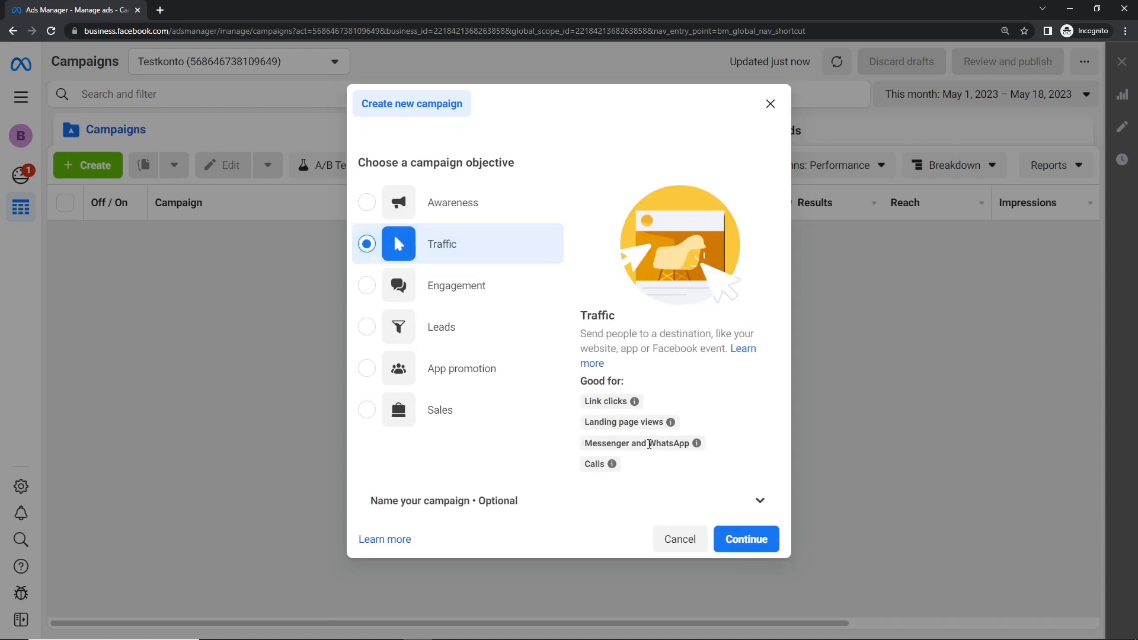
click(746, 539)
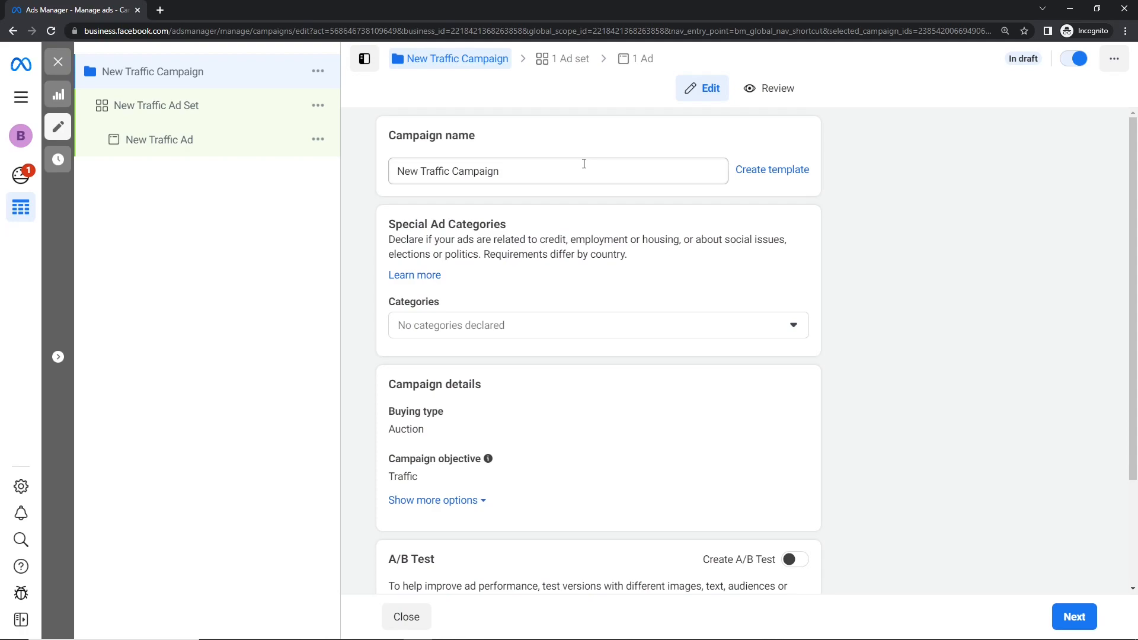
Rename the campaign as "202305_Shoe Shop Webshop".
drag(519, 168, 389, 168)
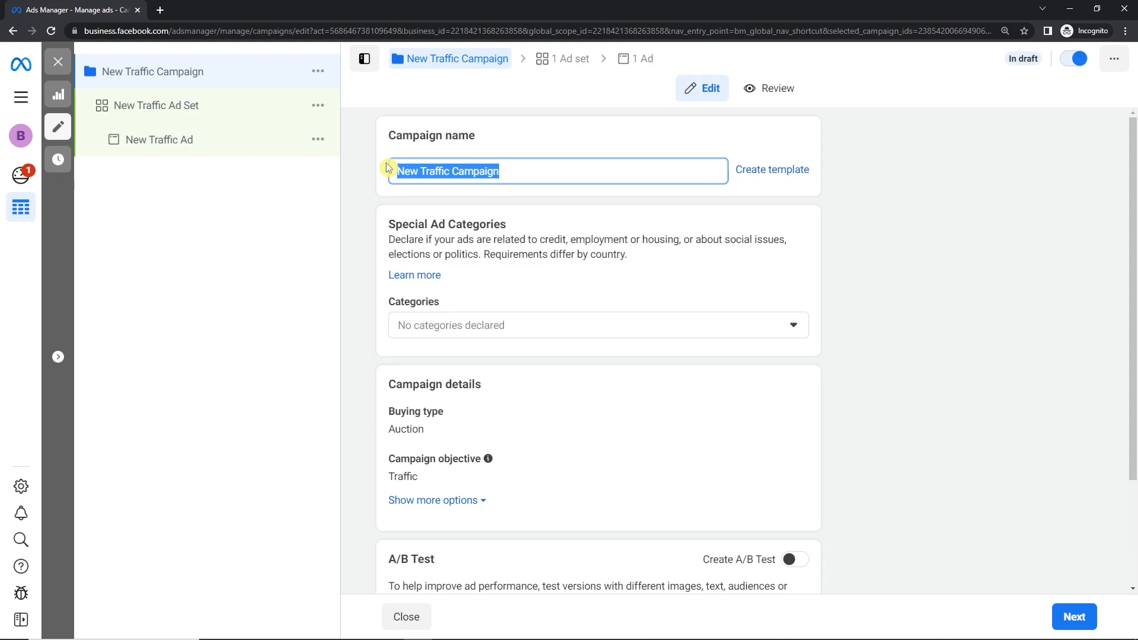
text(2023)
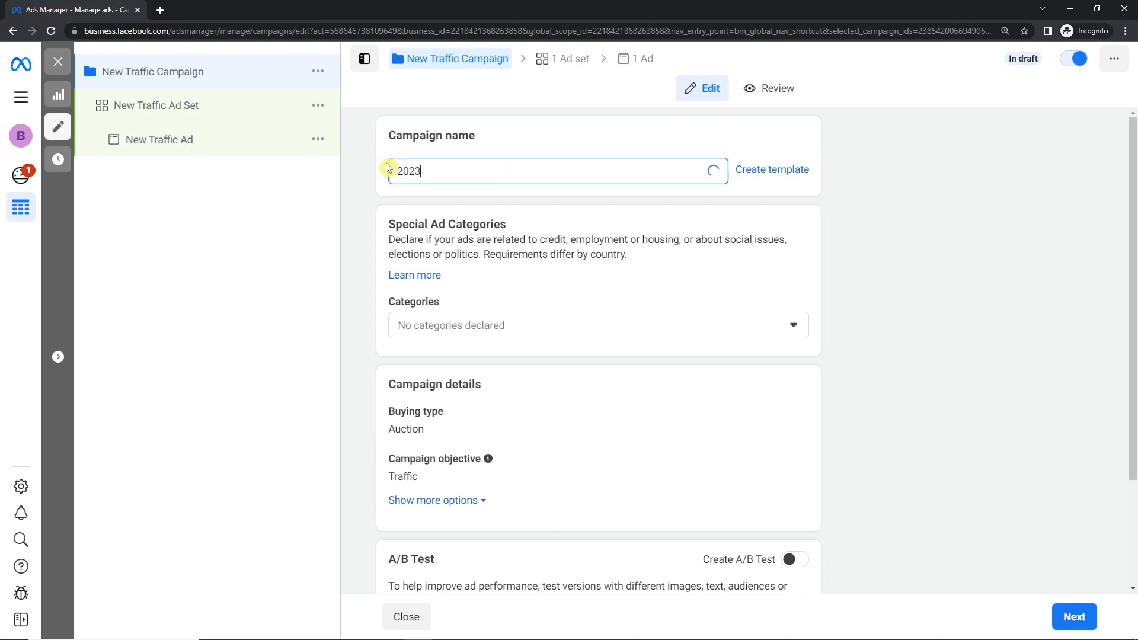
text(05_Shoe Shop )
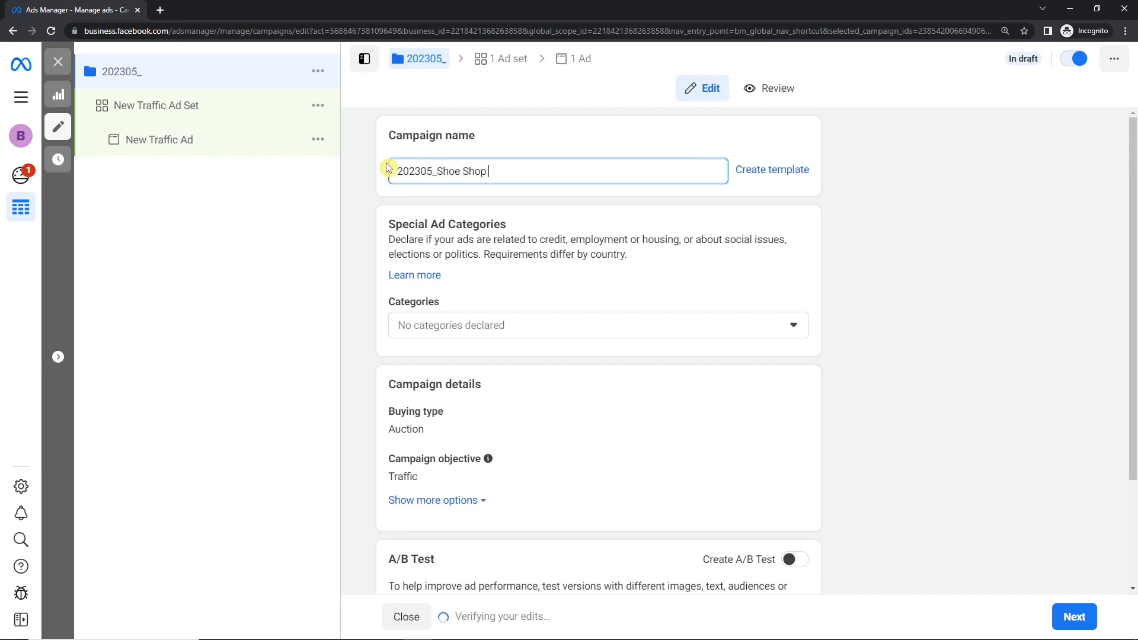
text(Webs)
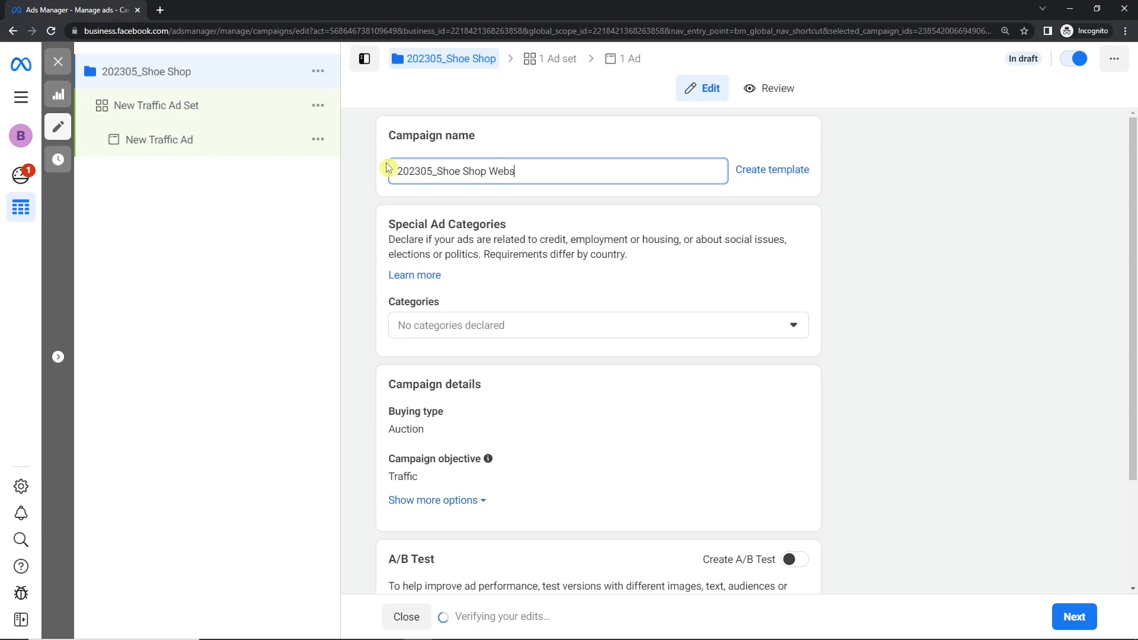
text(hop)
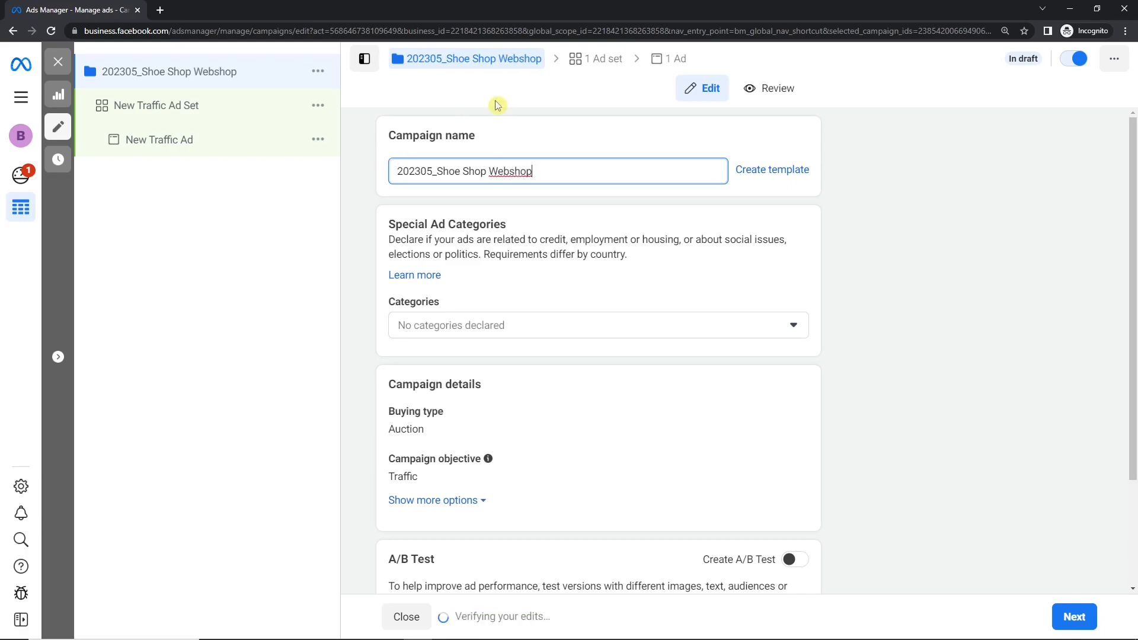
Append "Traffic Campaign" to the end of the campaign name.
drag(433, 173, 397, 172)
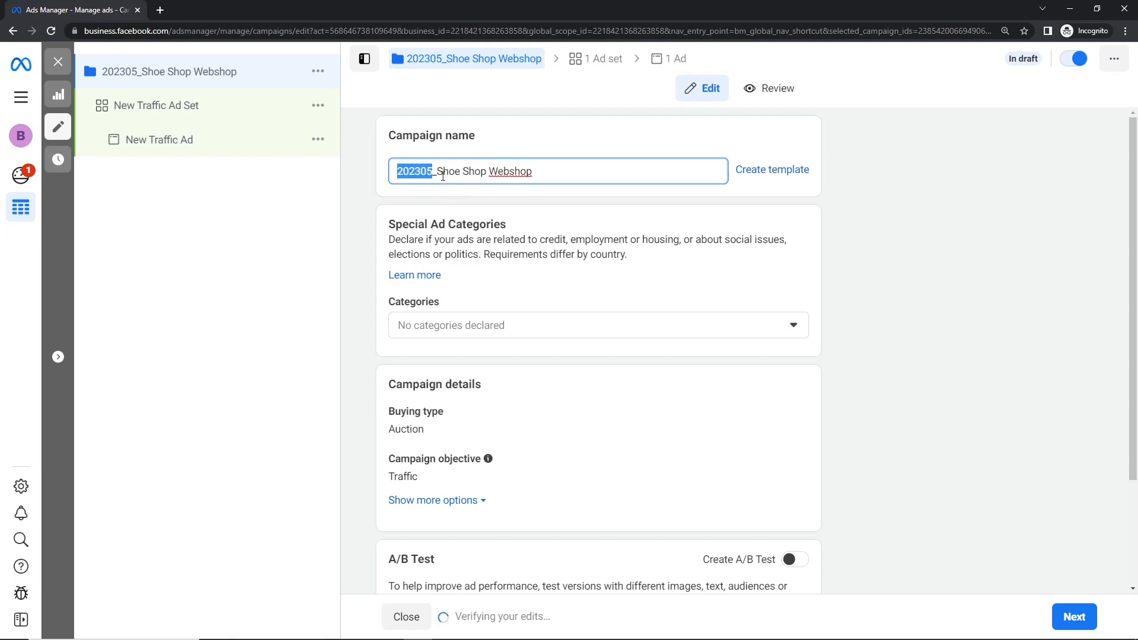
drag(437, 173, 486, 172)
double_click(501, 170)
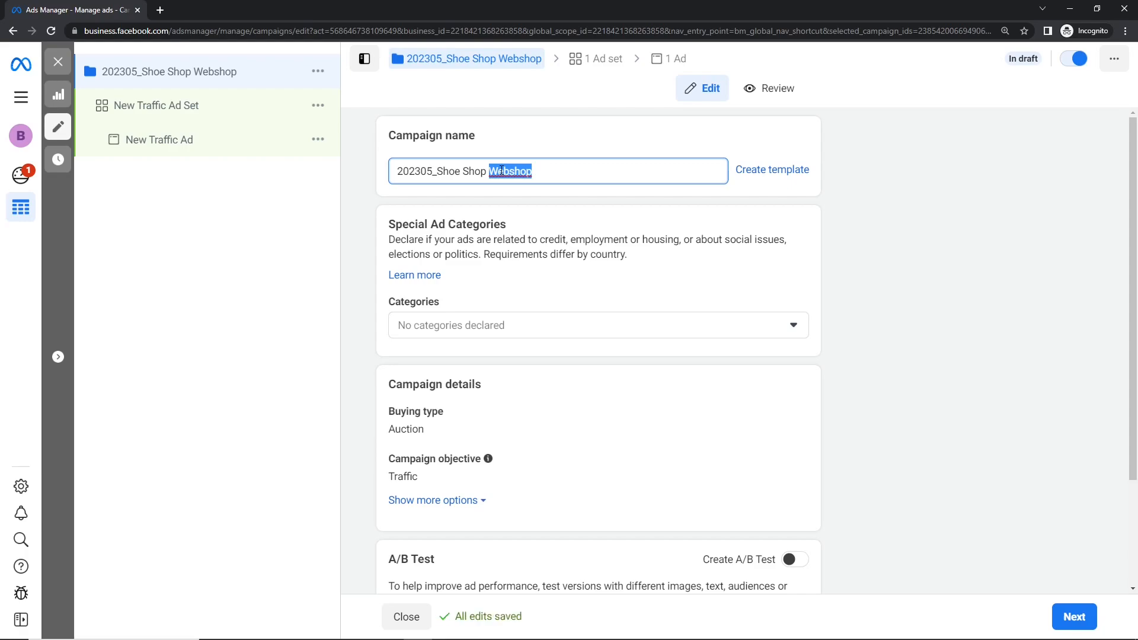
click(501, 171)
text(Traffic)
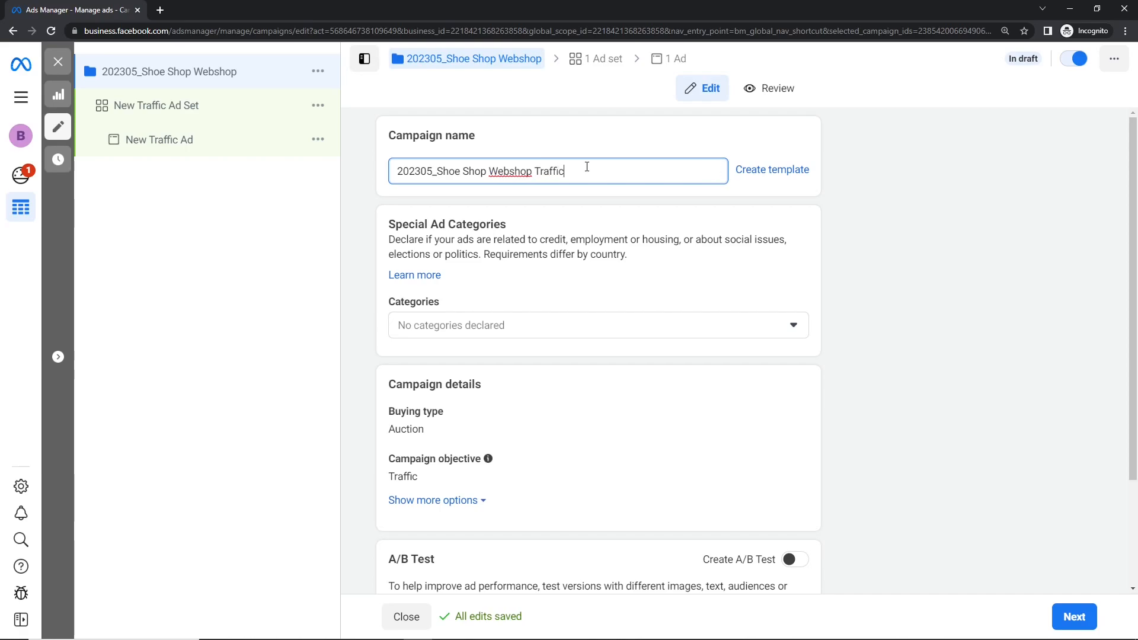
text( Campagin)
key(BackSpace)
key(BackSpace)
key(BackSpace)
text(gi)
key(BackSpace)
key(BackSpace)
text(ign)
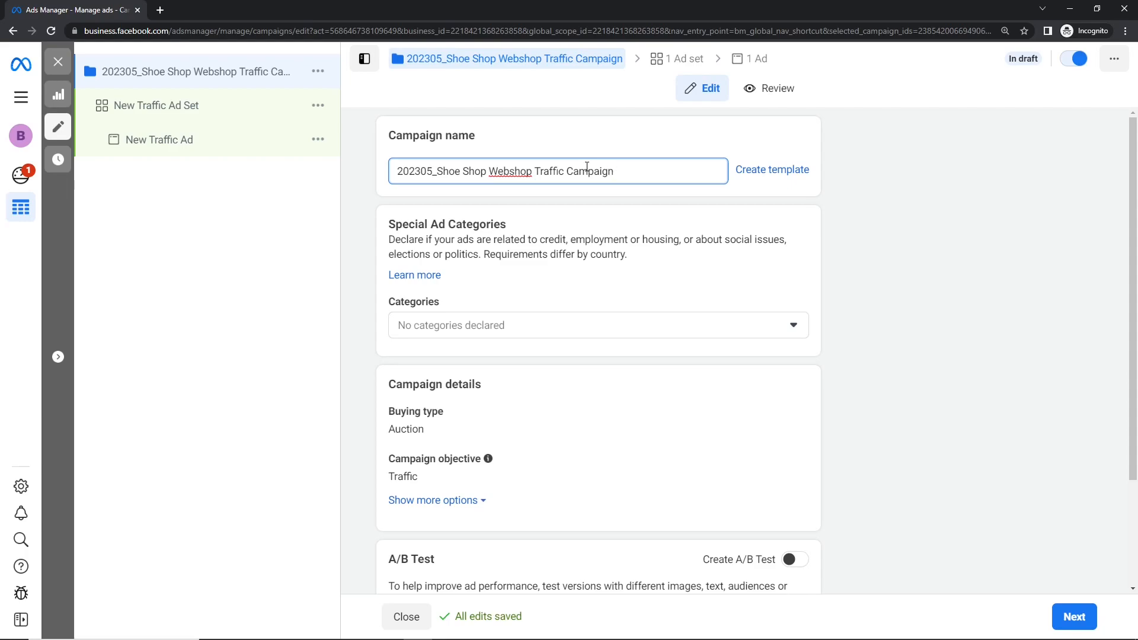
Try inserting "Sneaker" before "Traffic" in the campaign name, and remove the word again.
click(538, 166)
text(Sneaker)
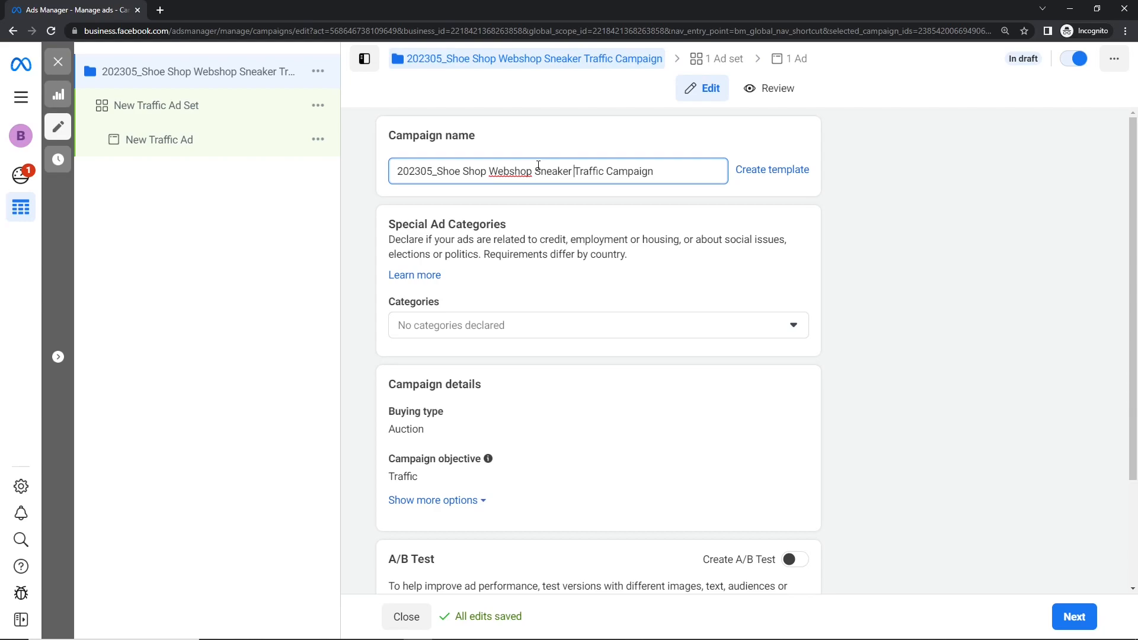
drag(531, 172, 570, 176)
key(BackSpace)
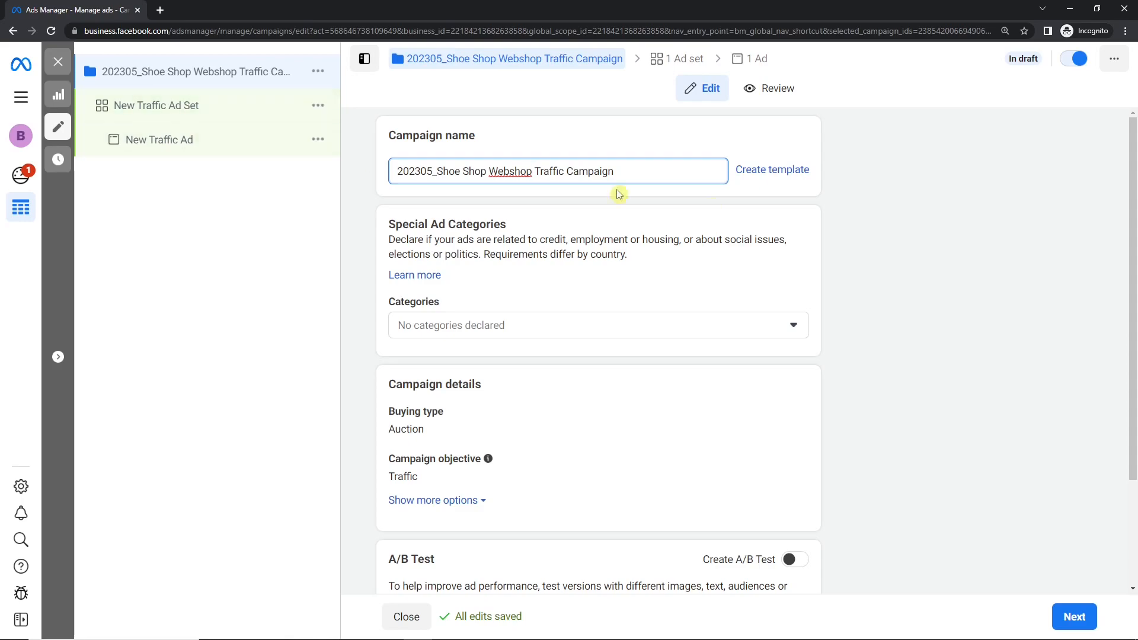
Examine the Special Ad Categories section and its list of categories without declaring any.
mouse_move(1133, 208)
mouse_down()
mouse_move(1132, 242)
mouse_move(1133, 201)
mouse_up()
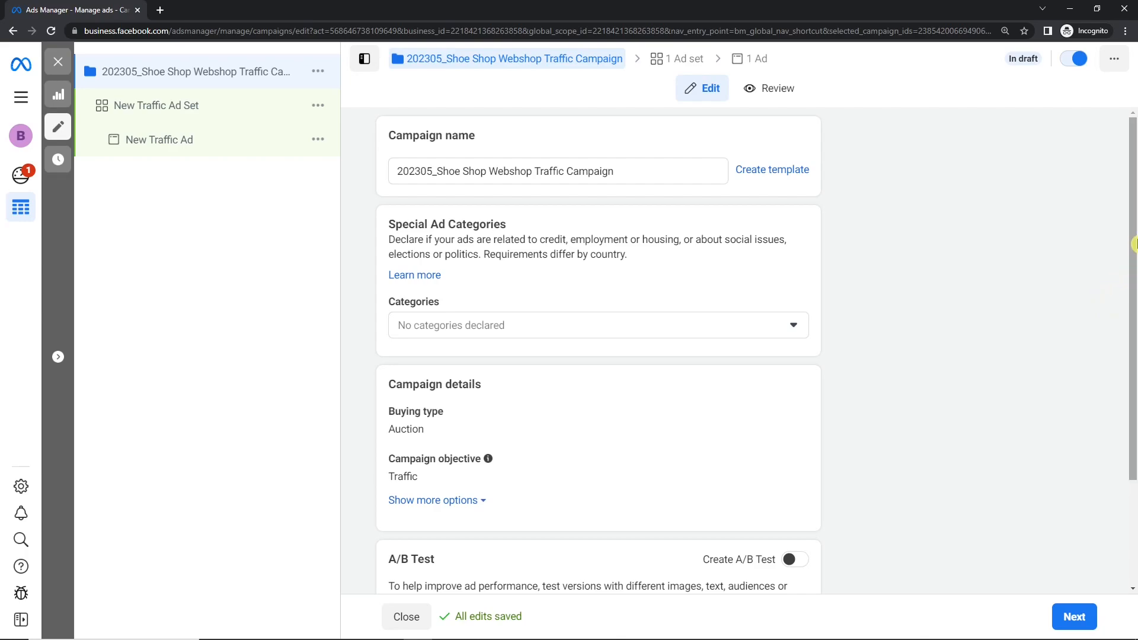
scroll(1134, 289, down, 2)
drag(1133, 289, 1134, 318)
drag(390, 125, 508, 125)
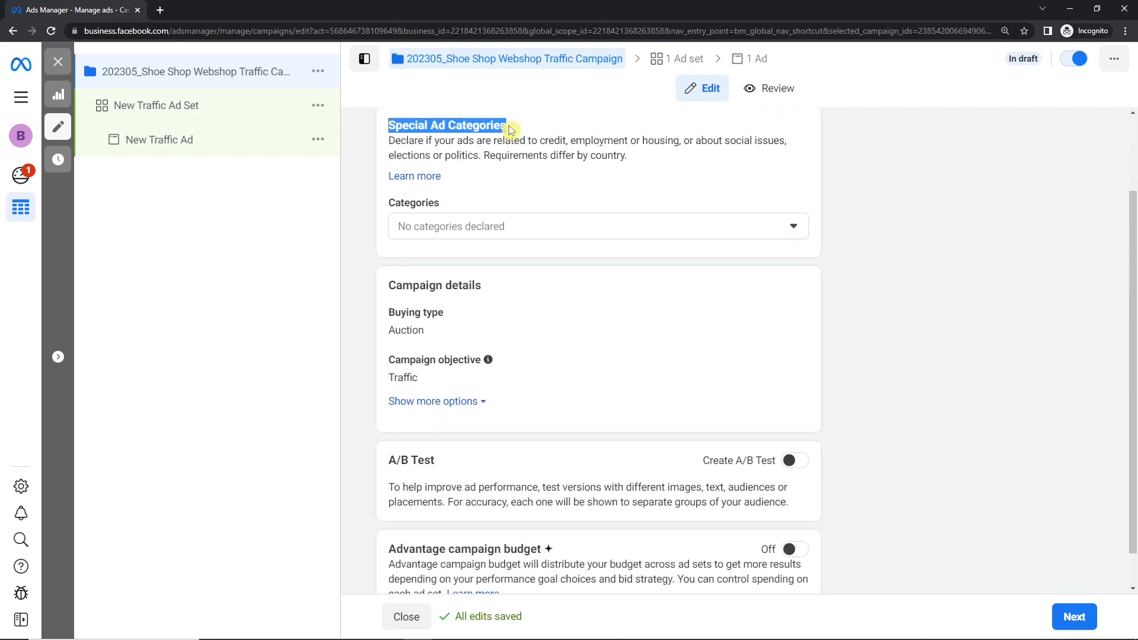
click(546, 227)
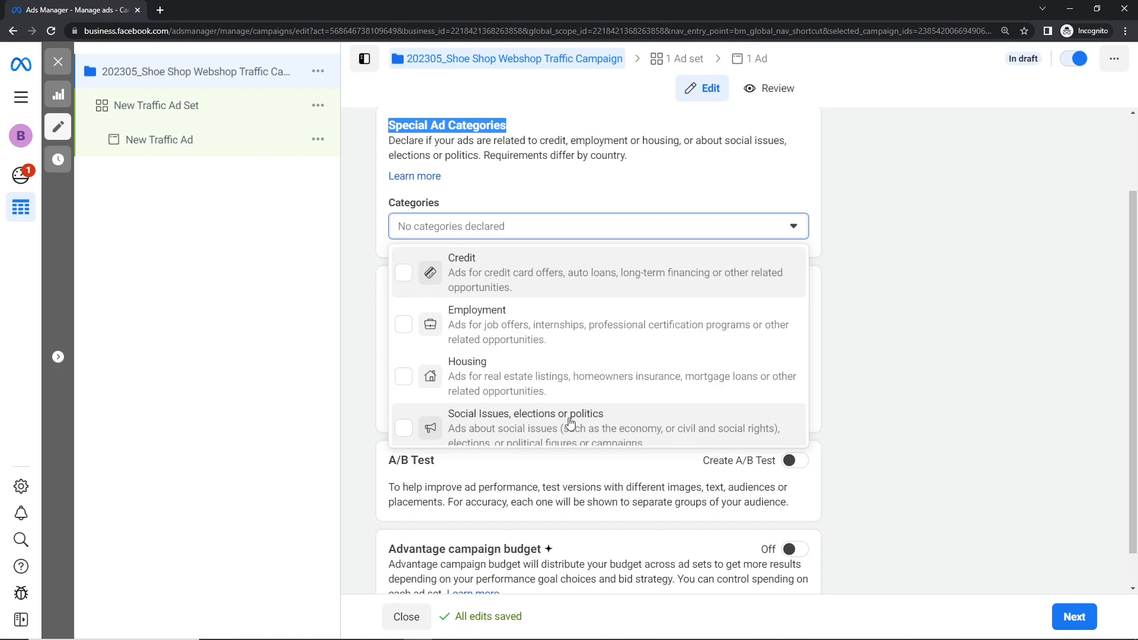
click(1006, 394)
Review the available buying types and campaign objectives in the campaign details, keeping Auction and Traffic.
scroll(948, 380, down, 1)
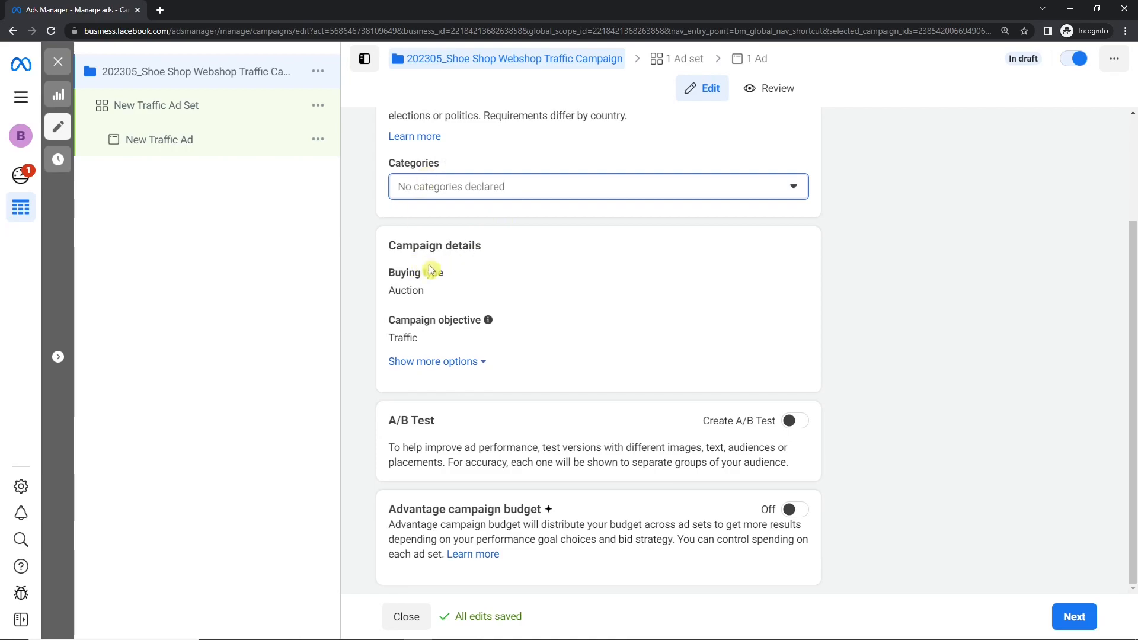
click(780, 276)
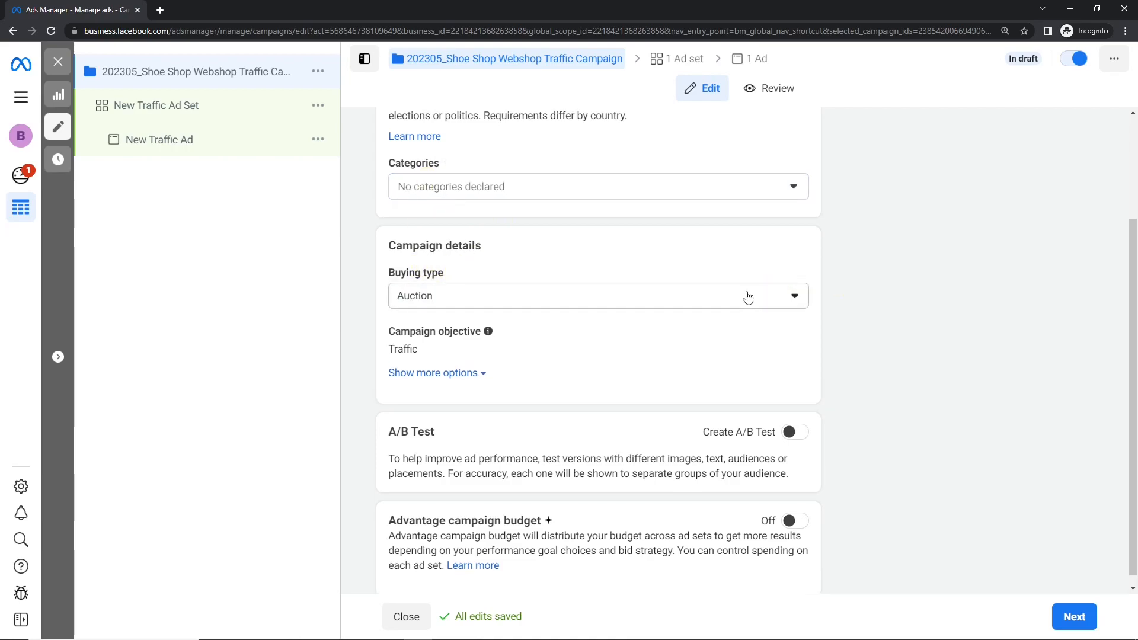
click(749, 297)
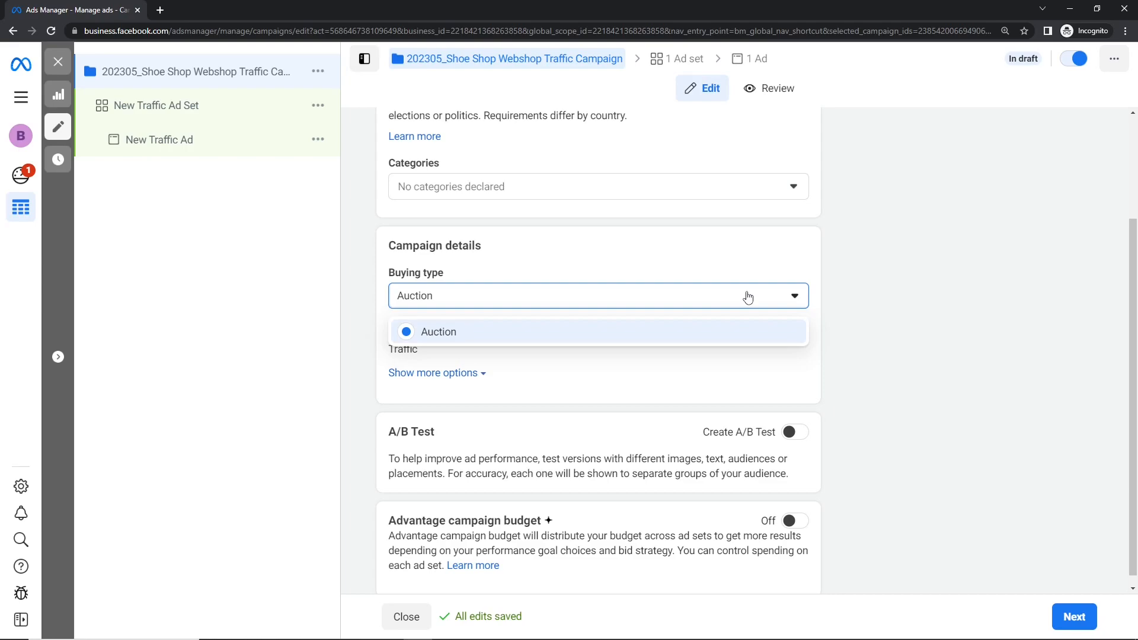
click(456, 304)
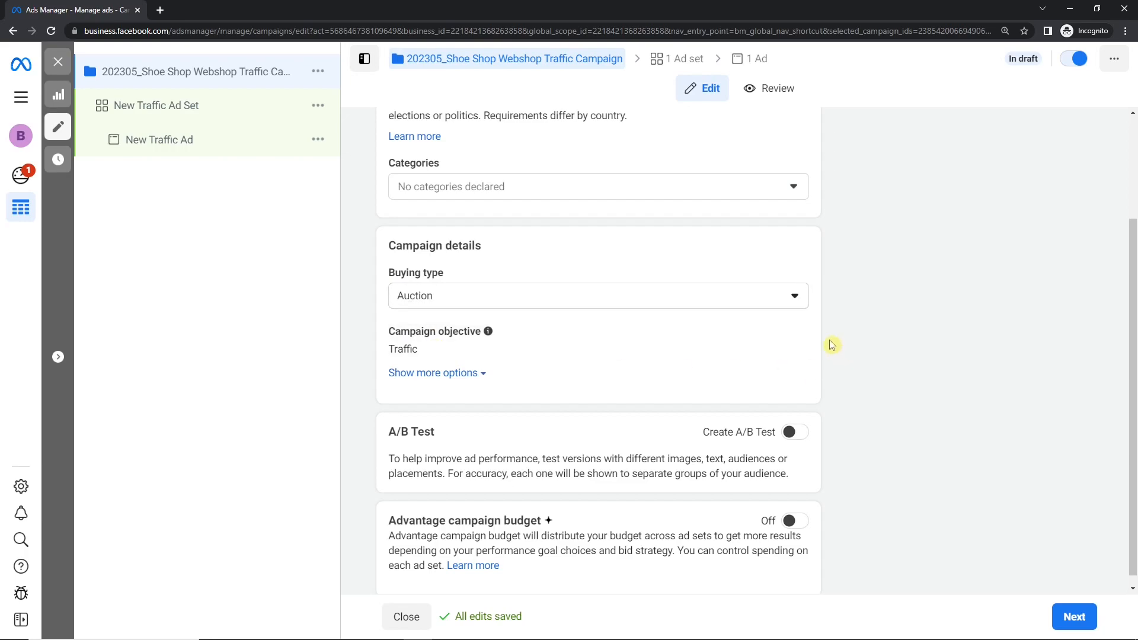
click(785, 332)
scroll(483, 369, down, 4)
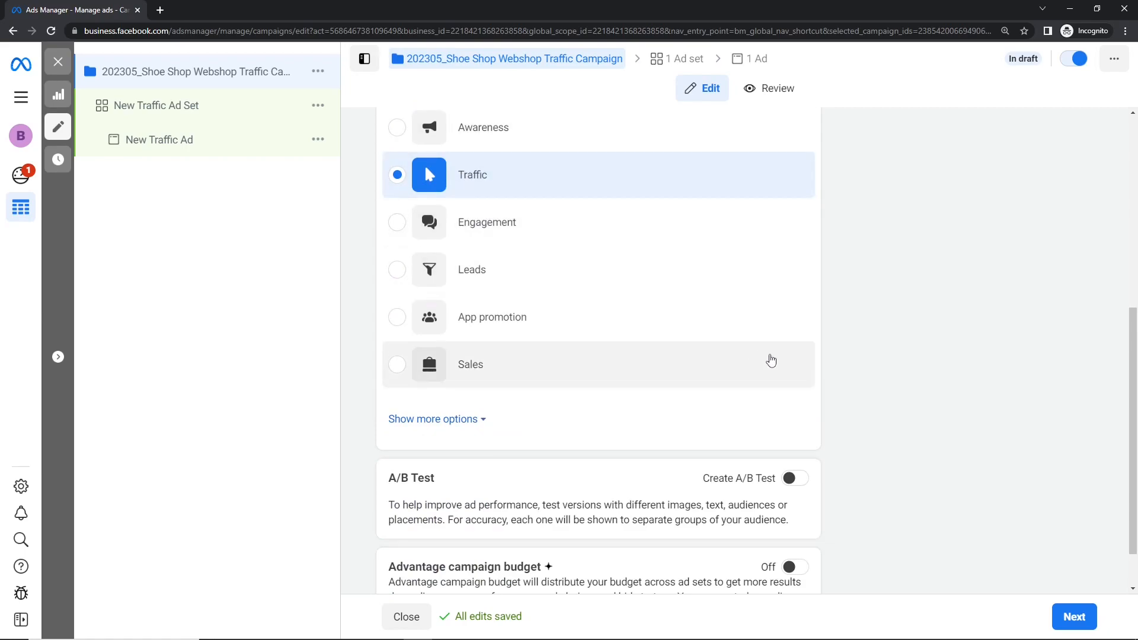
scroll(714, 231, up, 1)
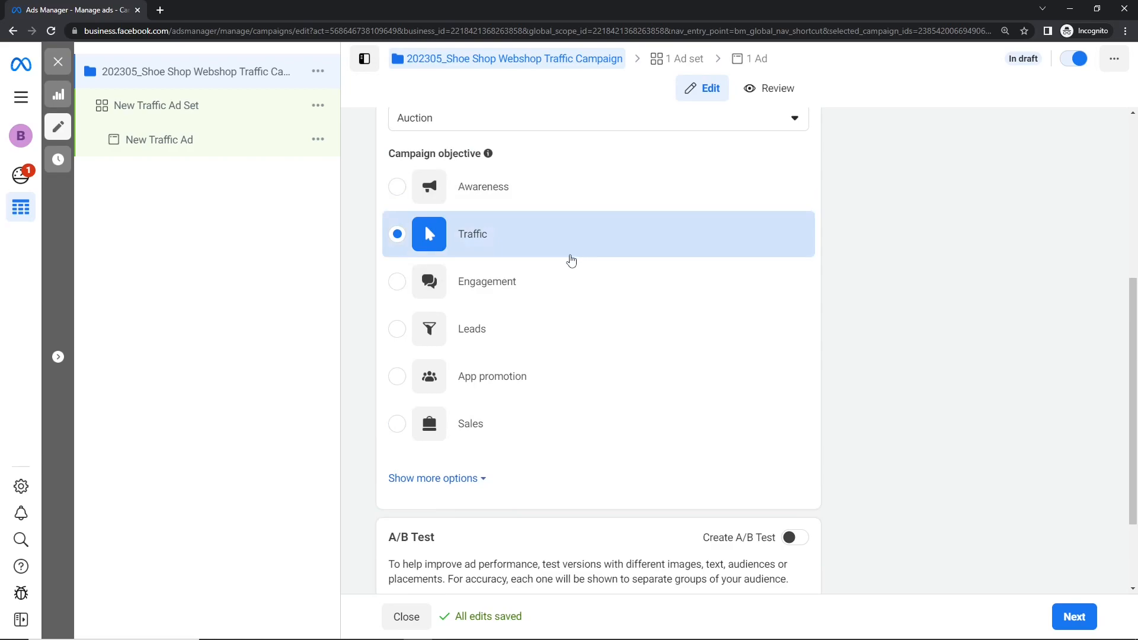
drag(1134, 304, 1133, 339)
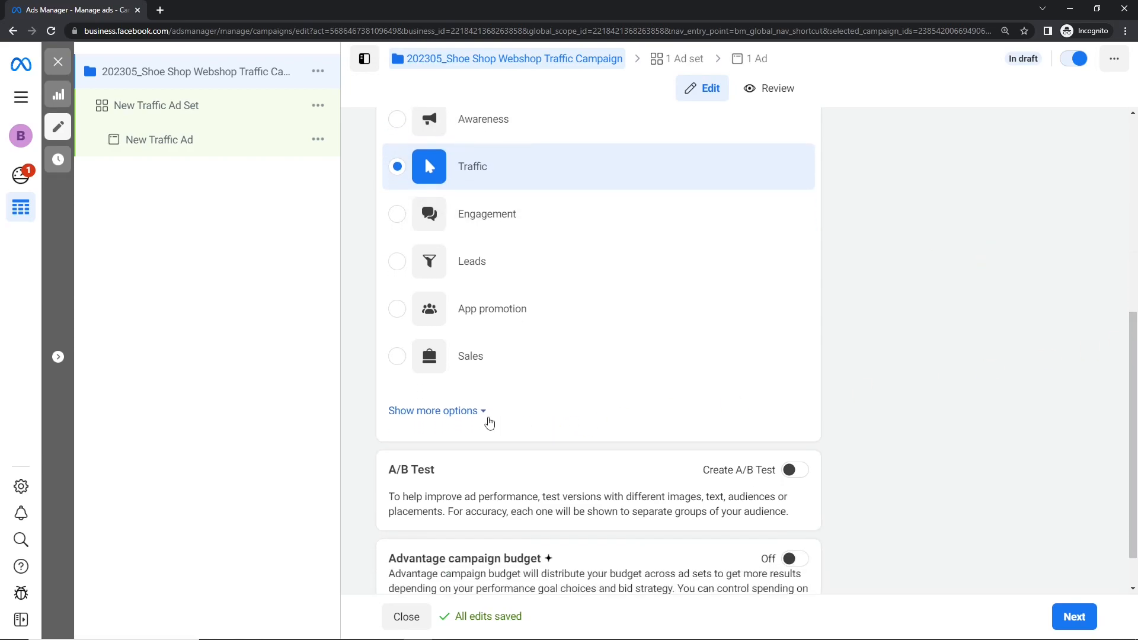
Add a campaign spending limit of €100 in the additional campaign details options.
click(483, 411)
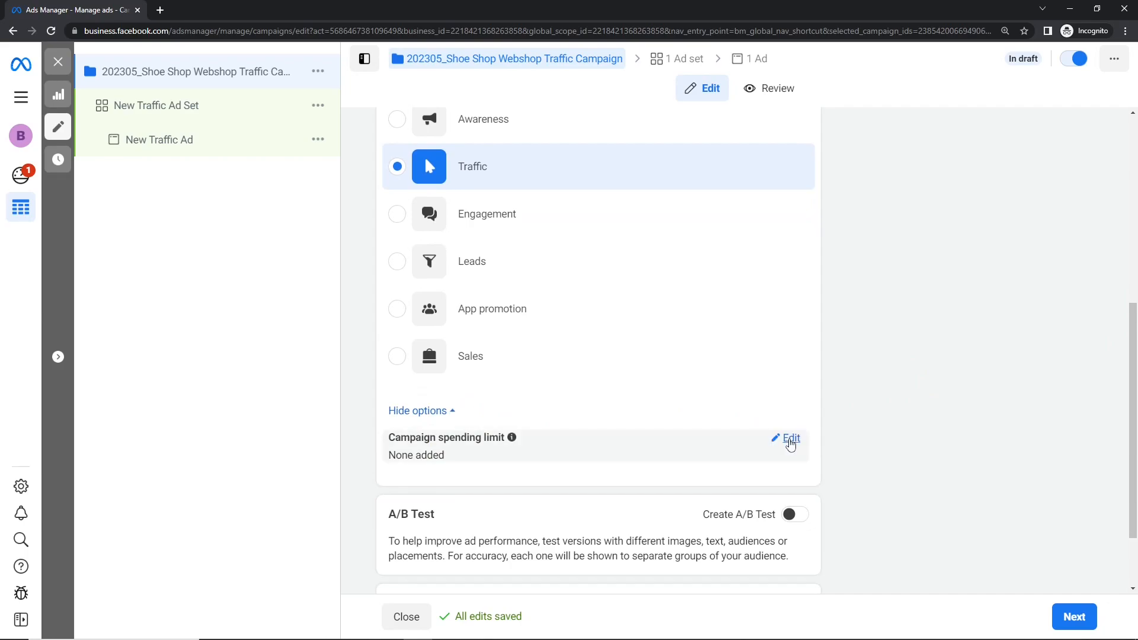
click(788, 439)
scroll(1134, 395, down, 2)
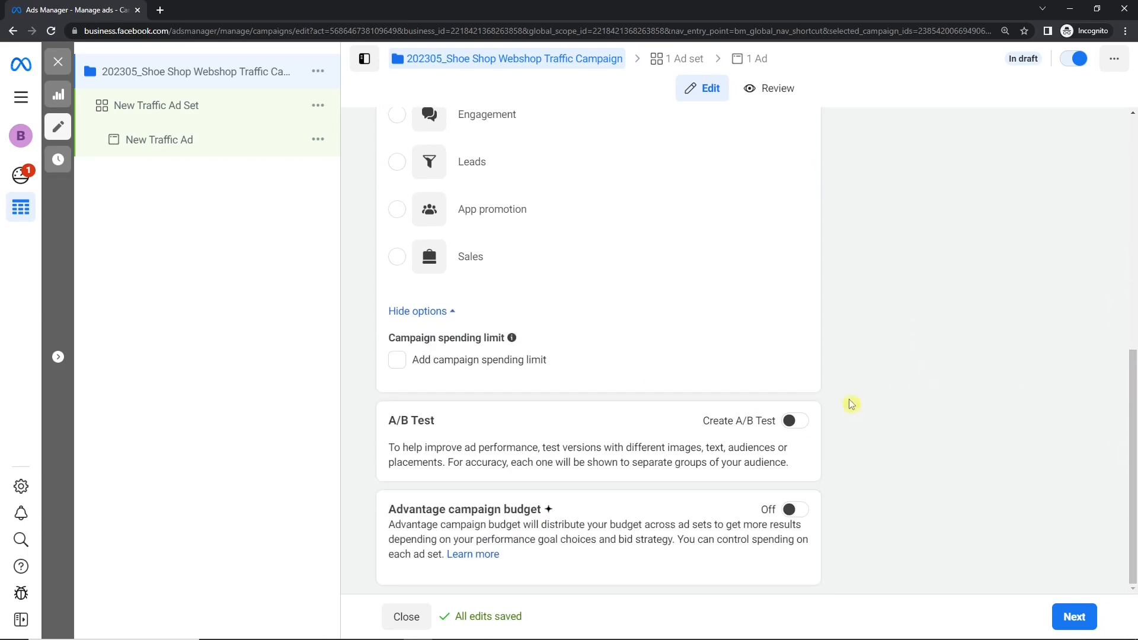
click(397, 360)
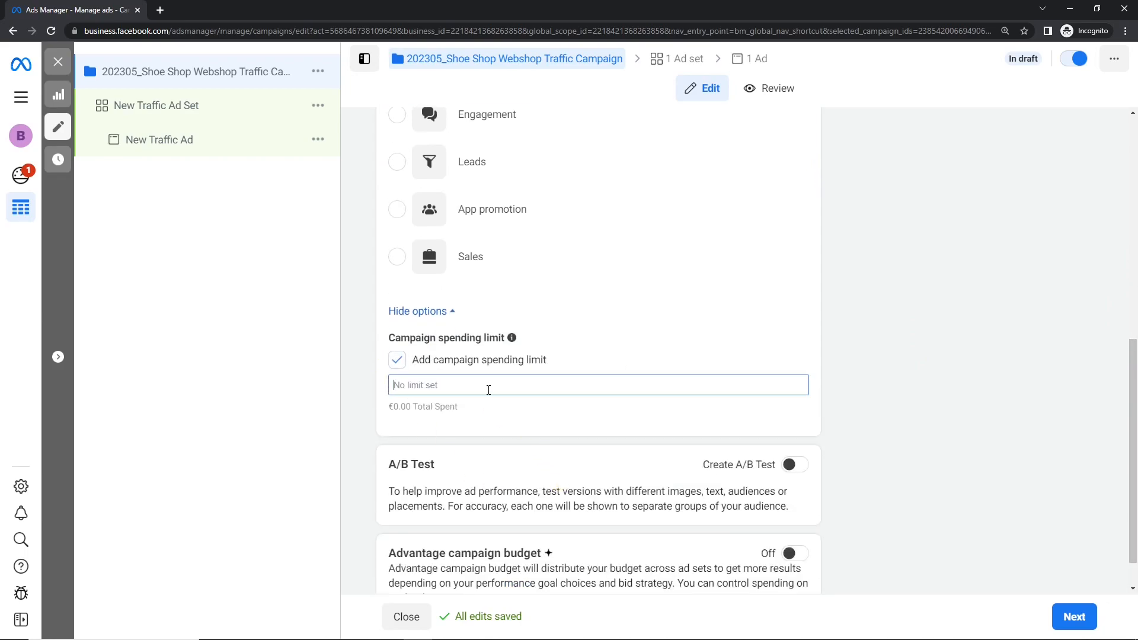
text(100)
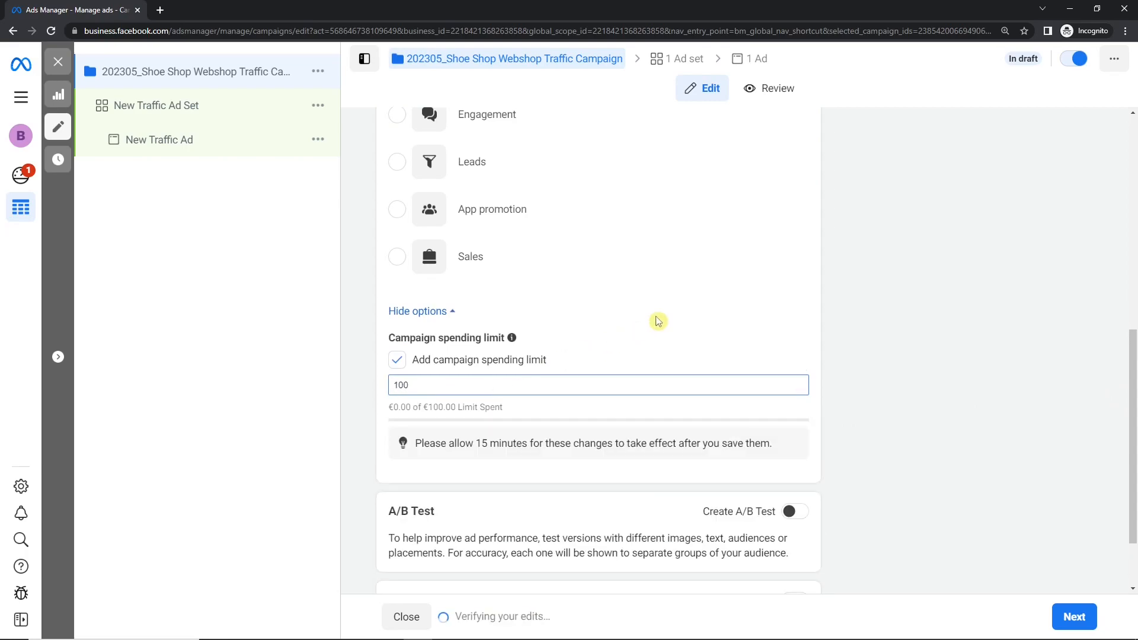
Clear the spending limit amount and disable the campaign spending limit.
double_click(609, 380)
key(BackSpace)
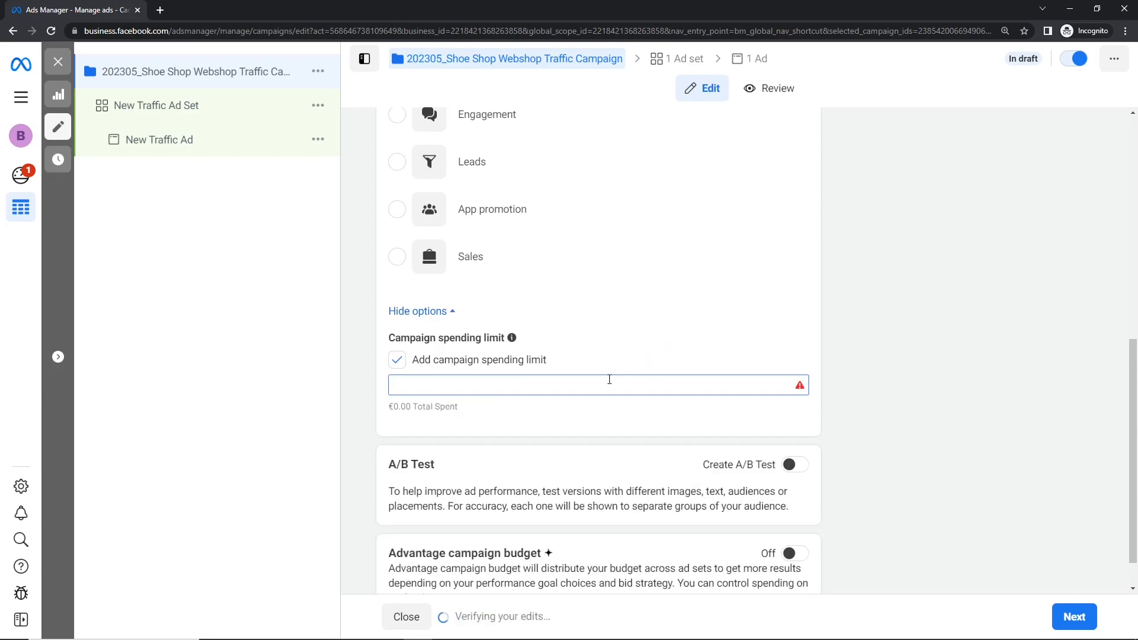
click(397, 360)
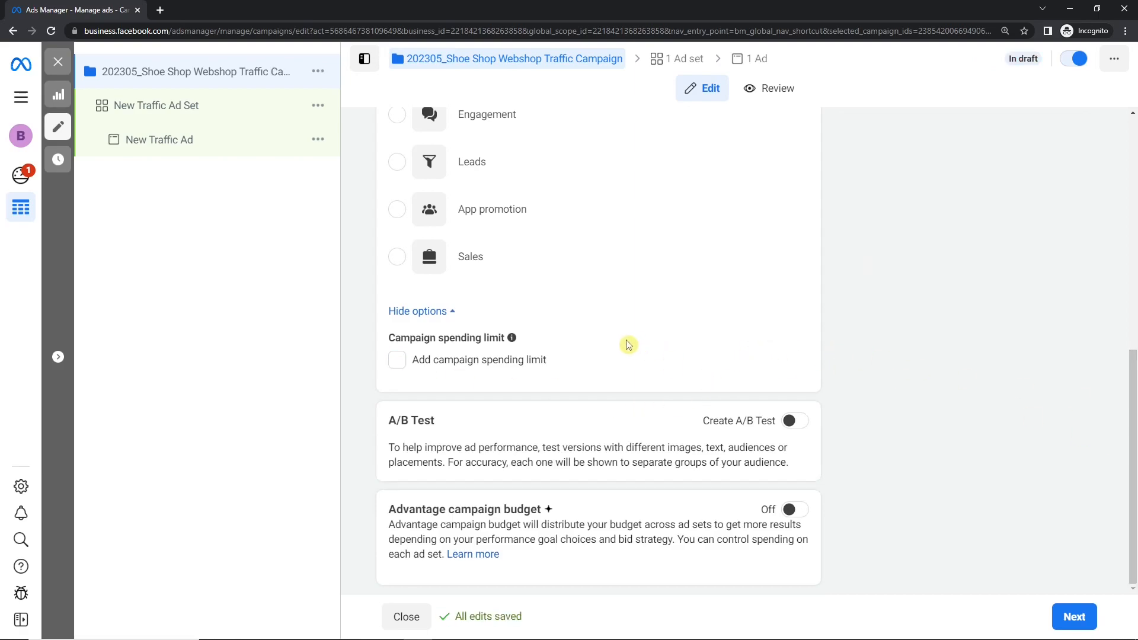
Leave the A/B test off and turn on the Advantage campaign budget.
drag(386, 421, 453, 428)
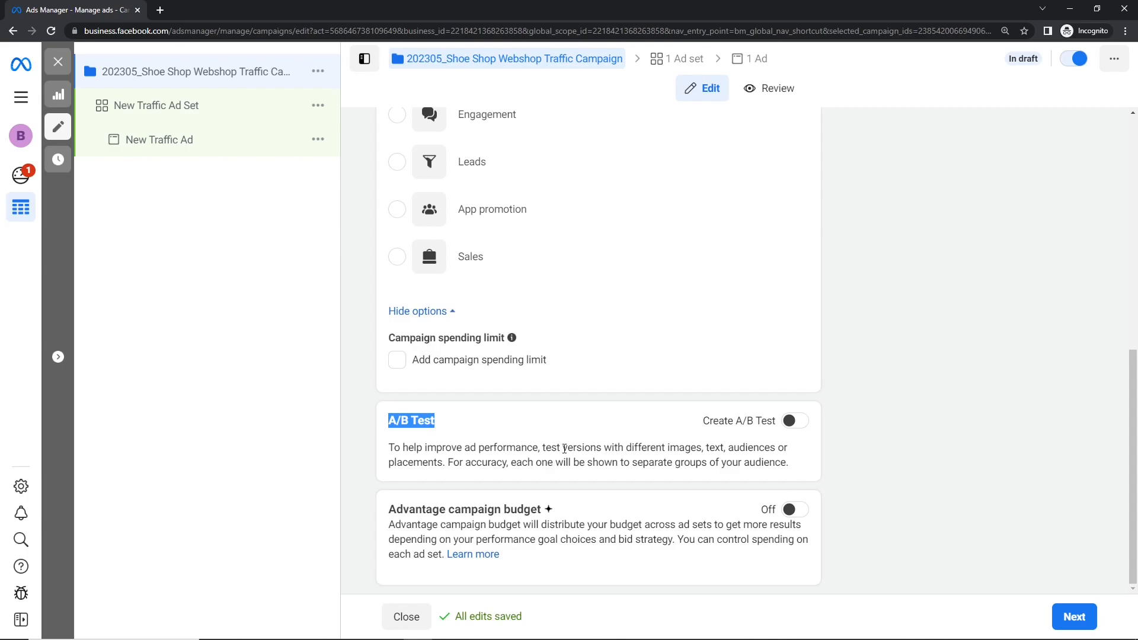
click(793, 511)
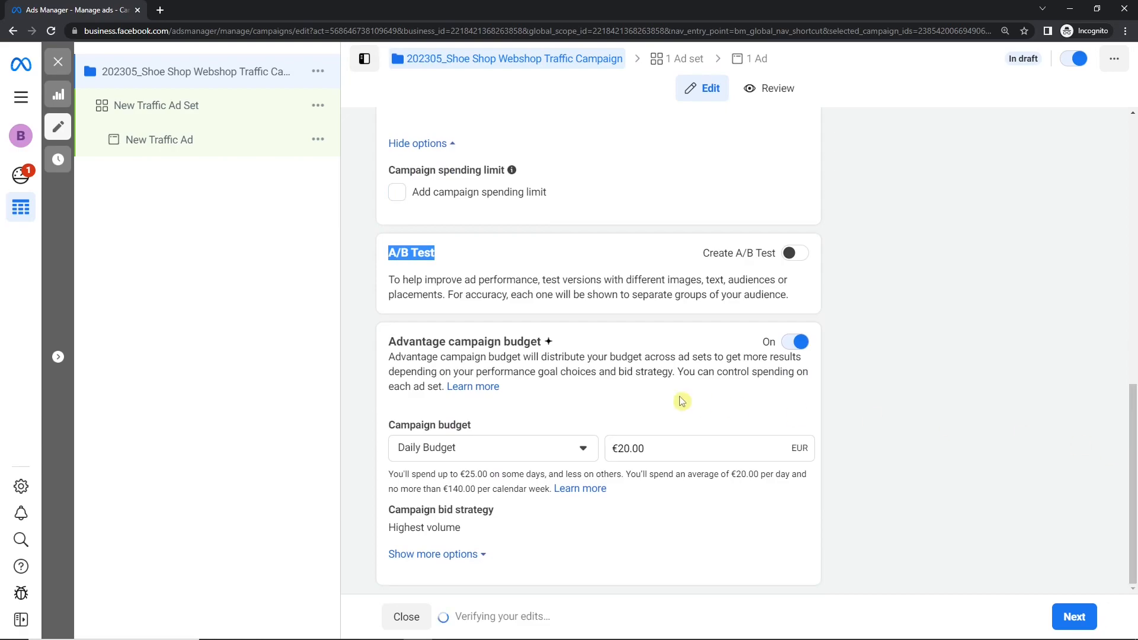
click(678, 400)
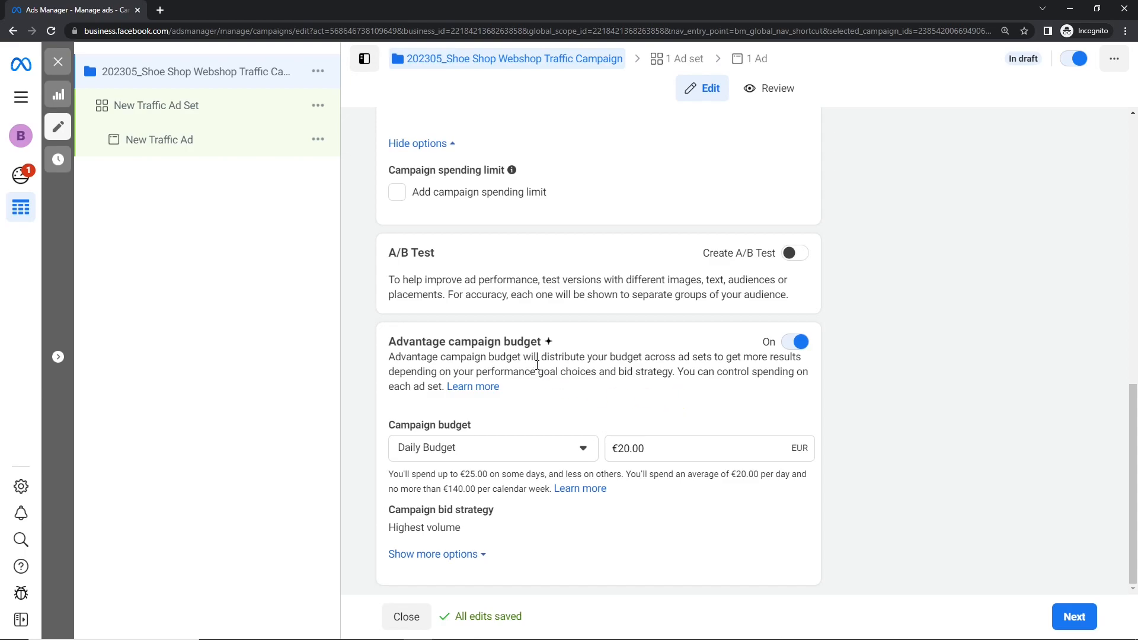
Switch the campaign budget type from a daily budget to Lifetime Budget.
mouse_move(550, 347)
click(652, 455)
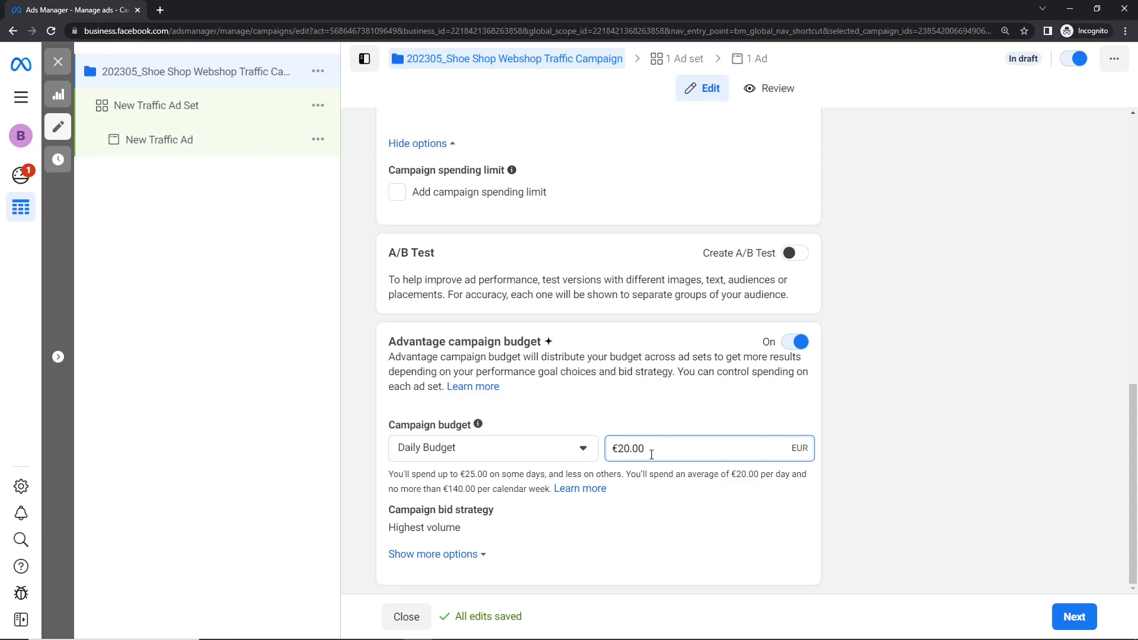
click(560, 447)
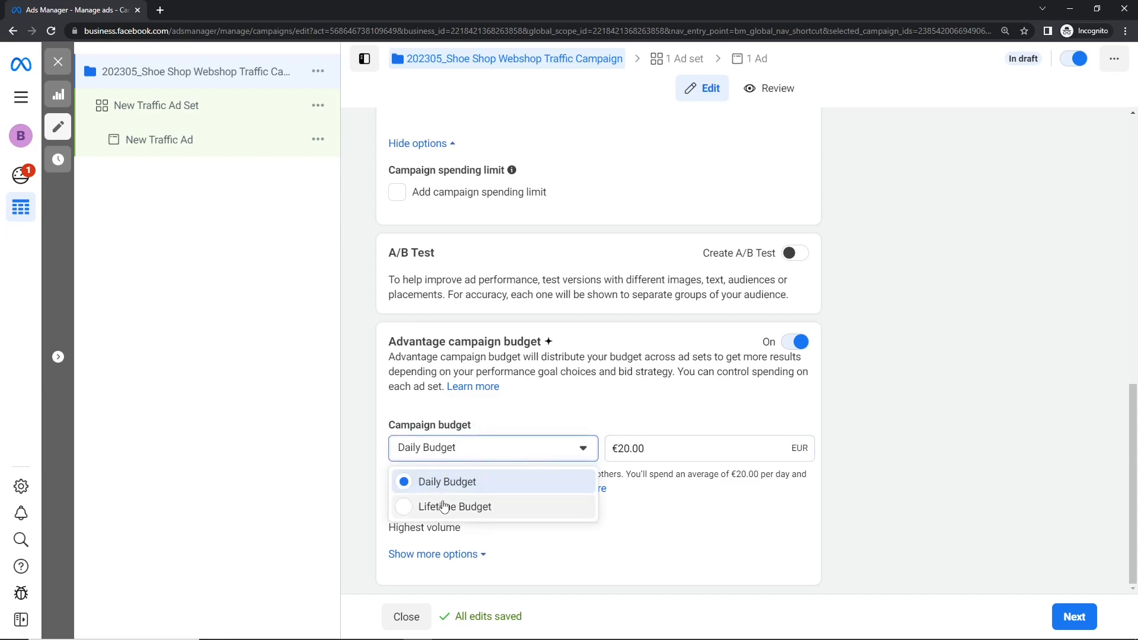
click(443, 506)
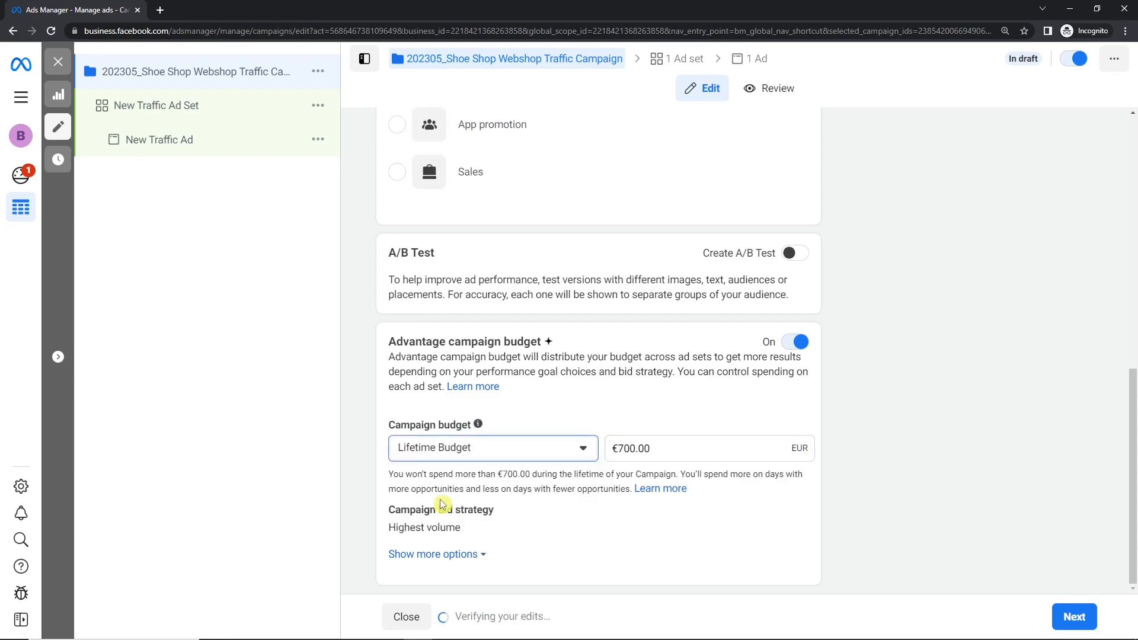
Set the campaign's lifetime budget amount to €1,400.
click(643, 449)
drag(642, 448, 610, 452)
text(40)
key(BackSpace)
text(00)
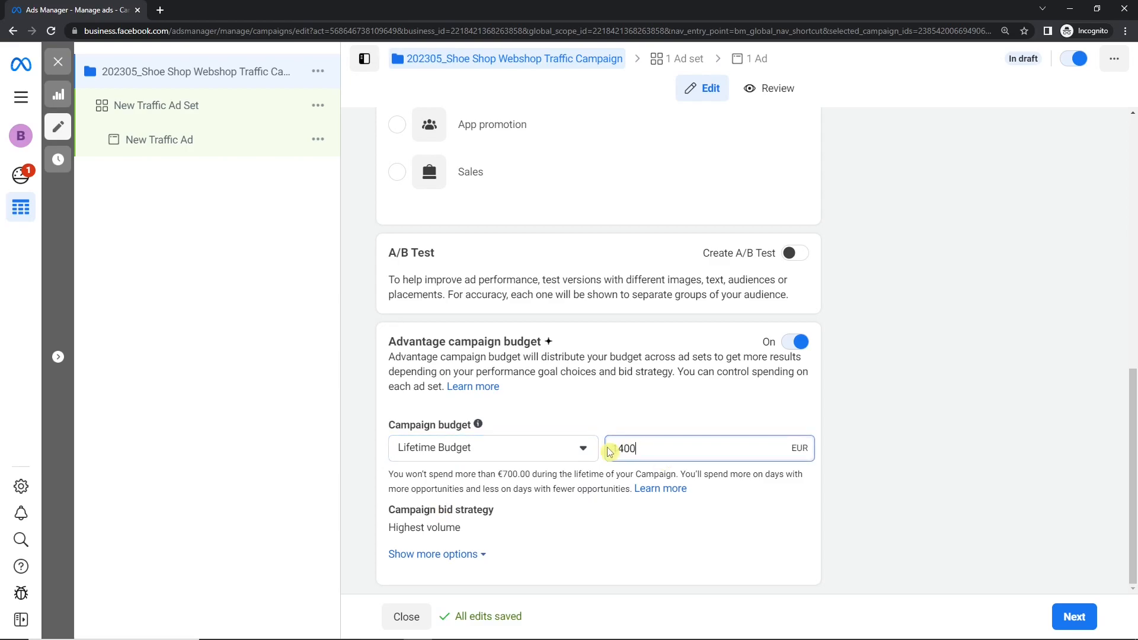
click(624, 422)
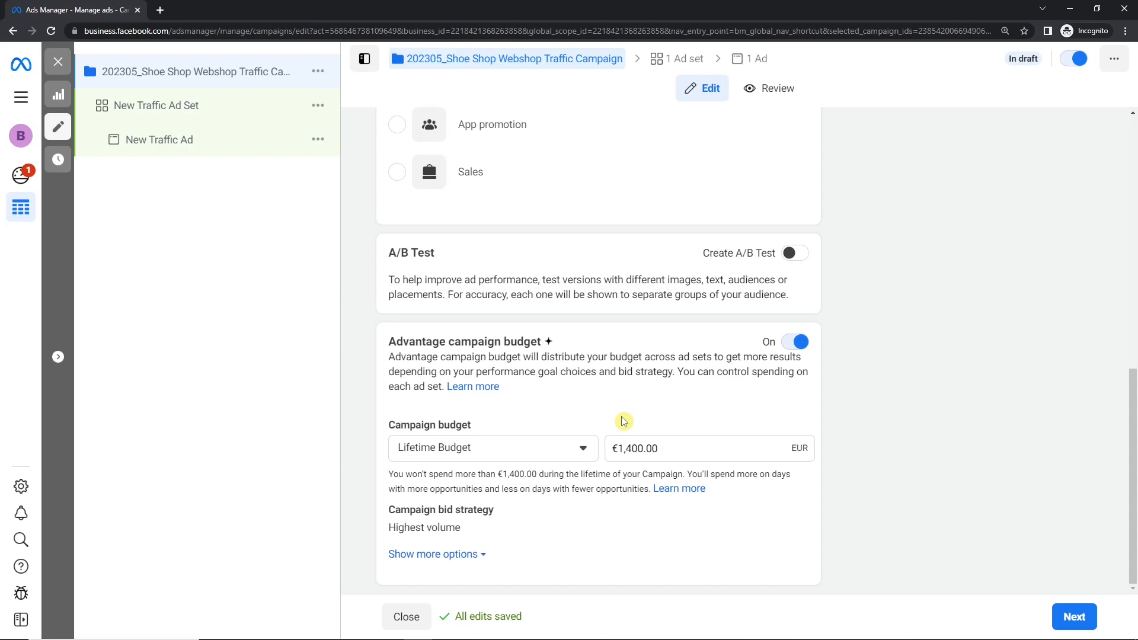
Change the campaign's lifetime budget amount to €140.
click(640, 449)
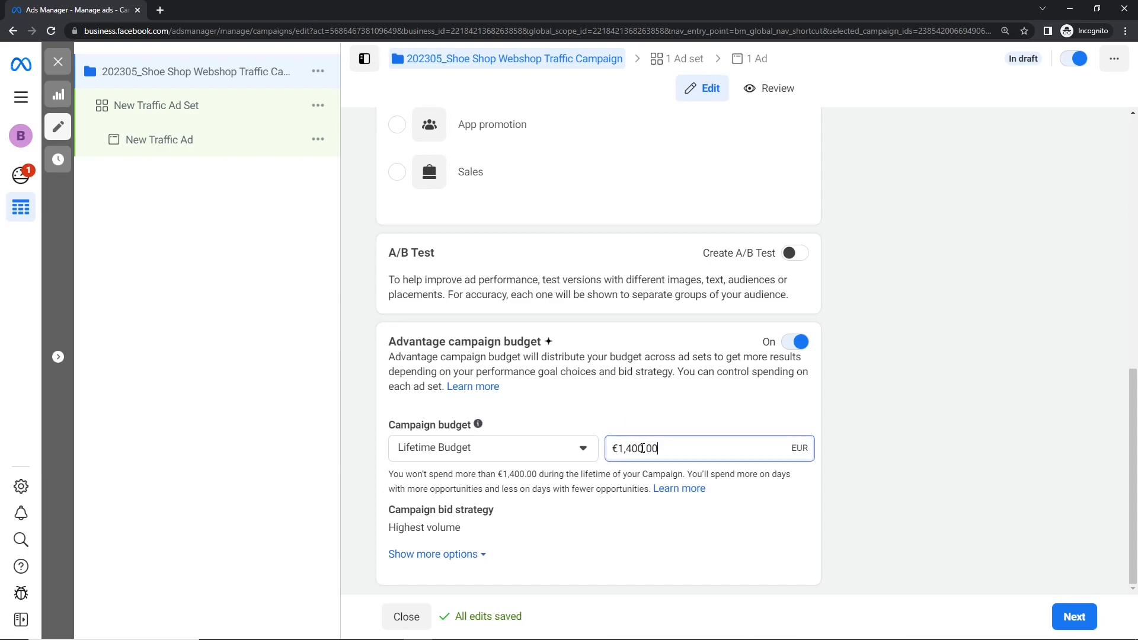
key(ctrl+a)
text(140)
click(641, 427)
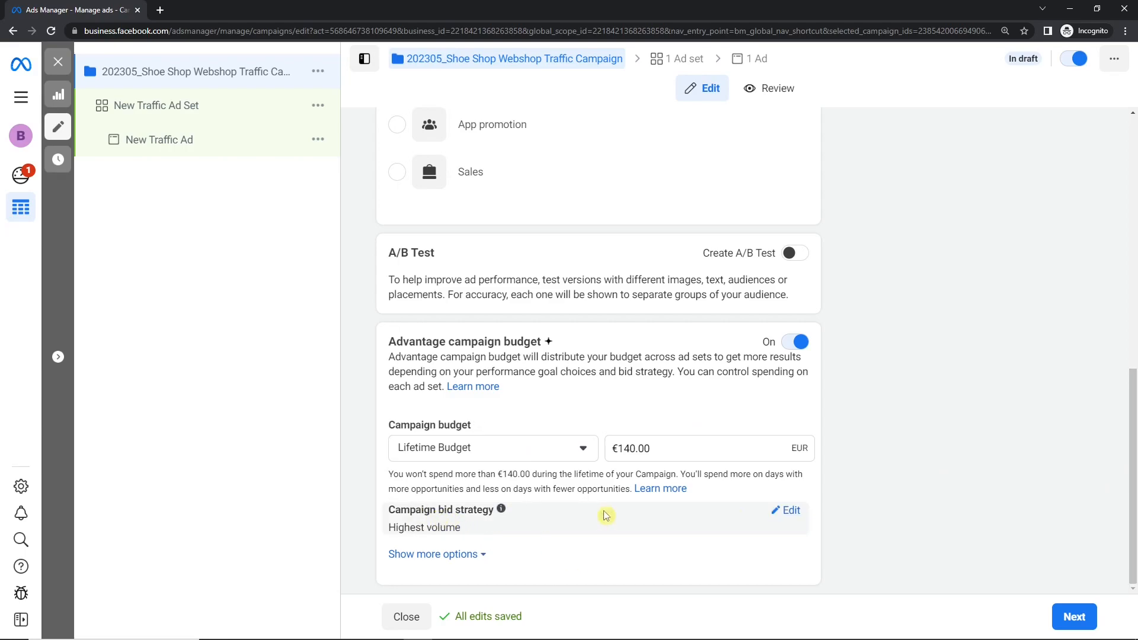
Open the campaign bid strategy for editing and change it to Cost per result goal.
click(788, 511)
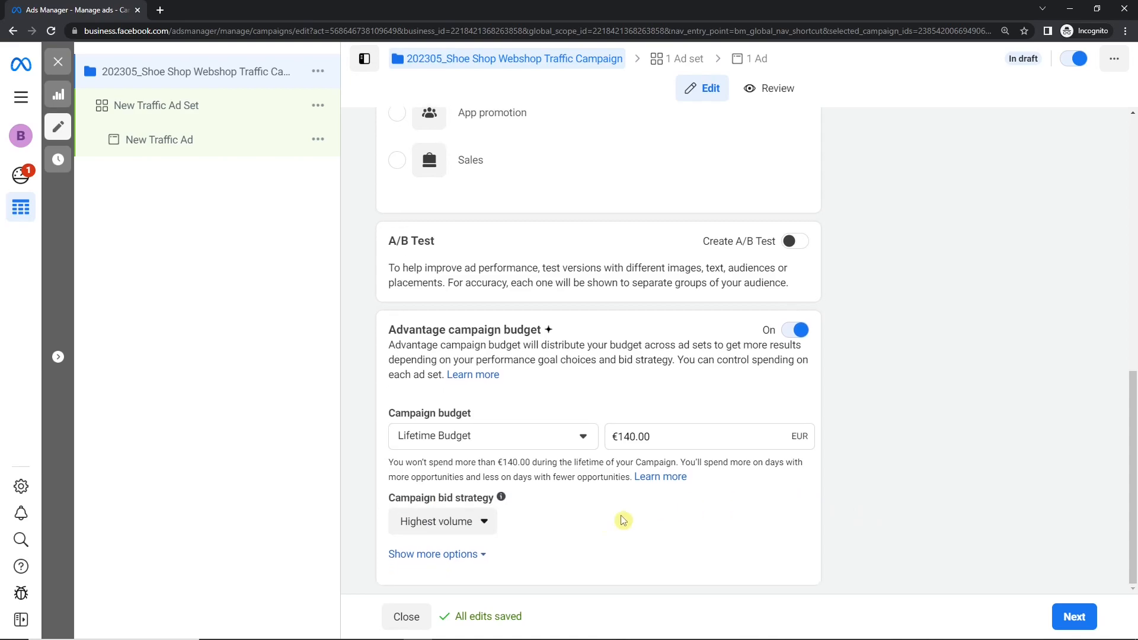
click(445, 525)
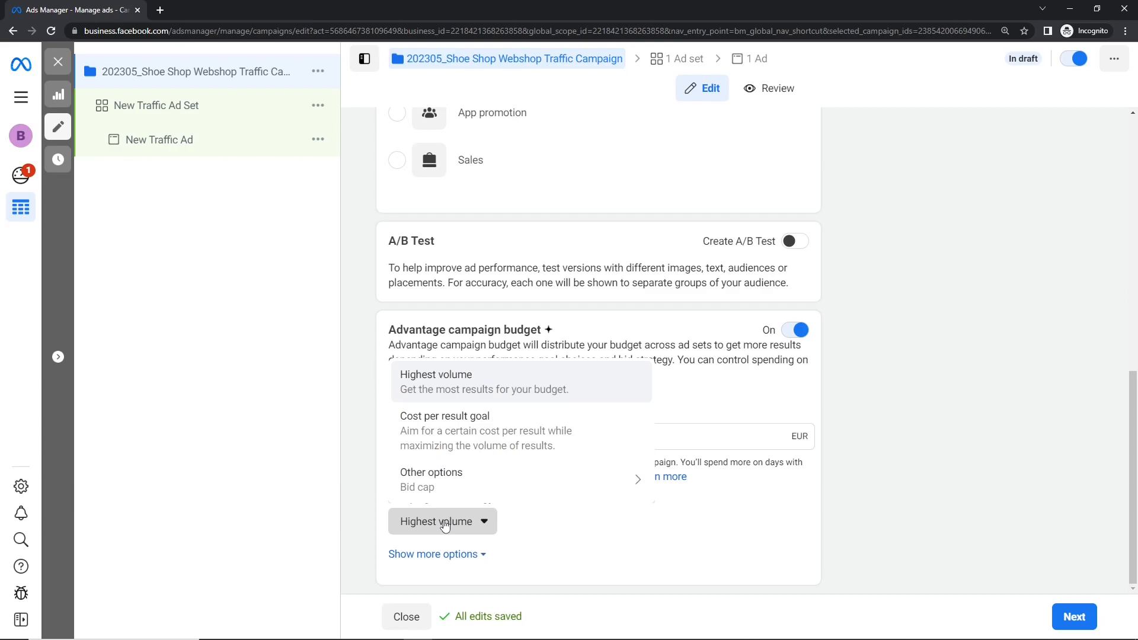
click(852, 524)
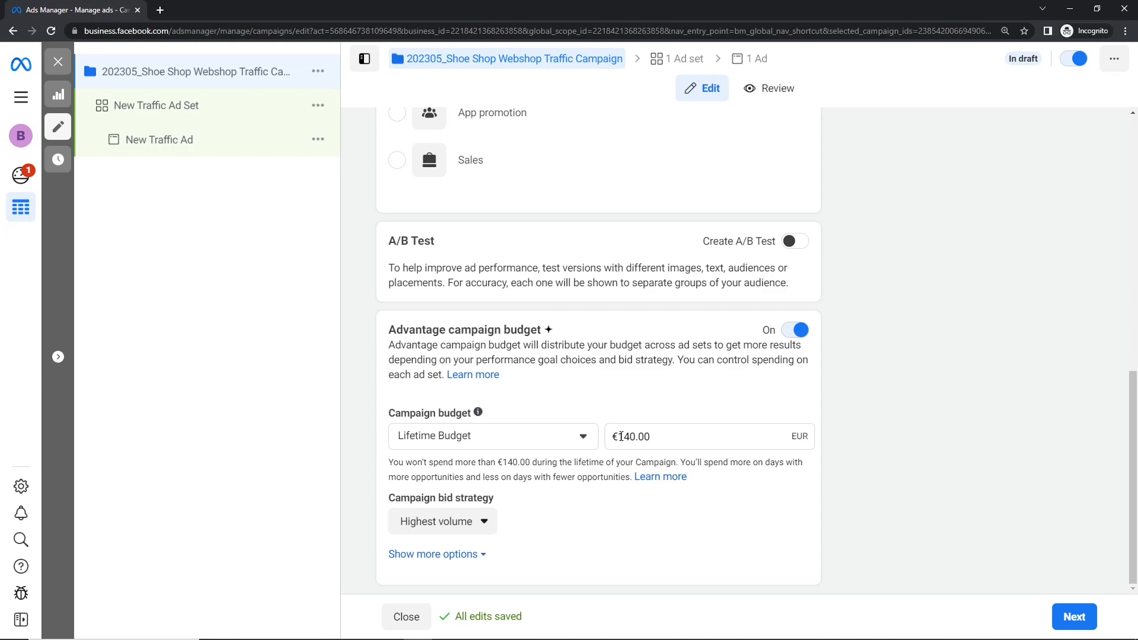
click(488, 522)
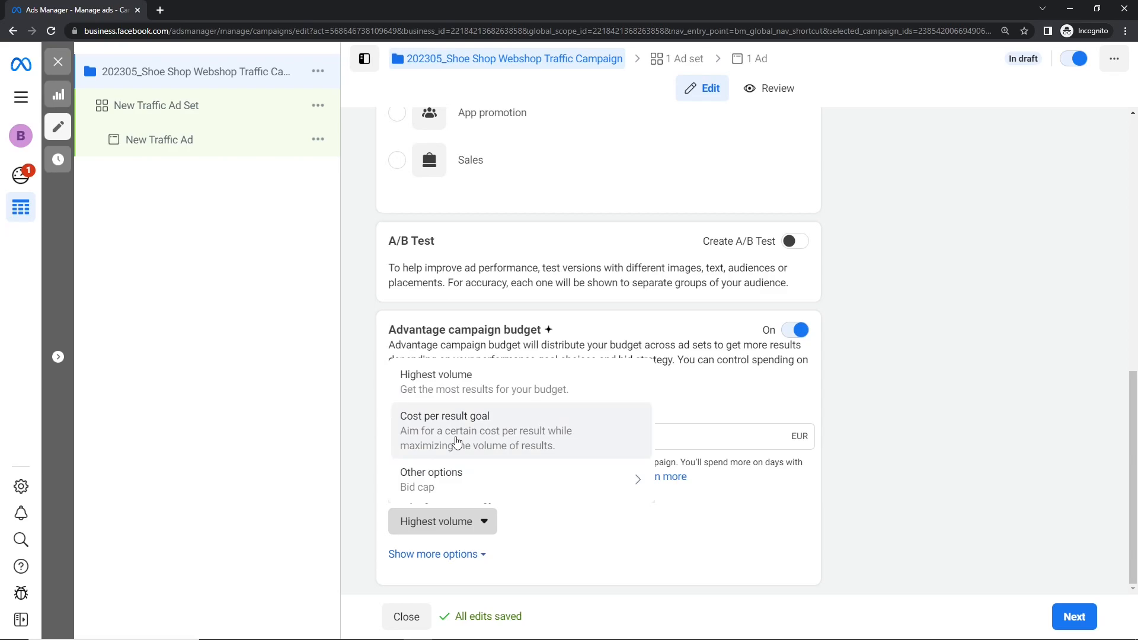
click(564, 444)
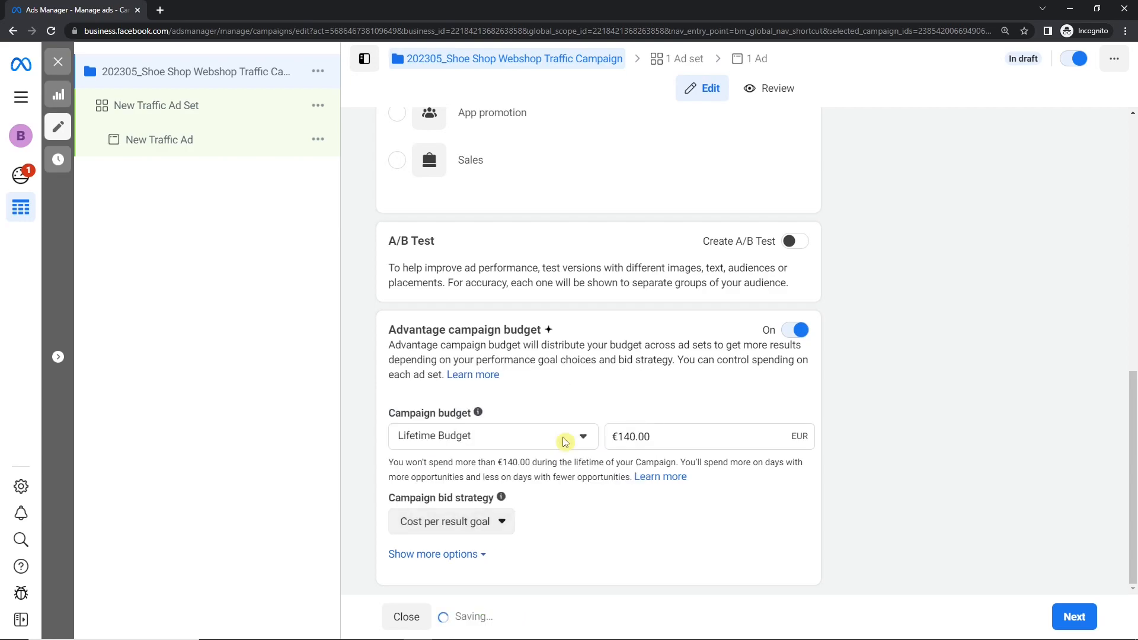
Return the campaign bid strategy to Highest volume and accept the reset of bid strategy amounts.
click(492, 521)
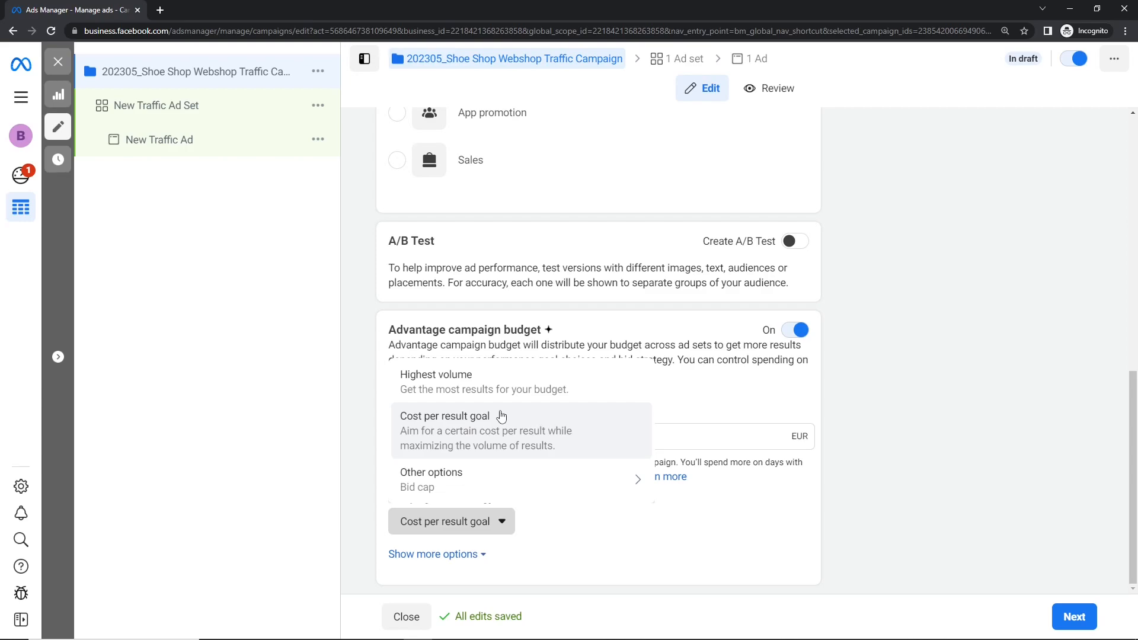
click(500, 377)
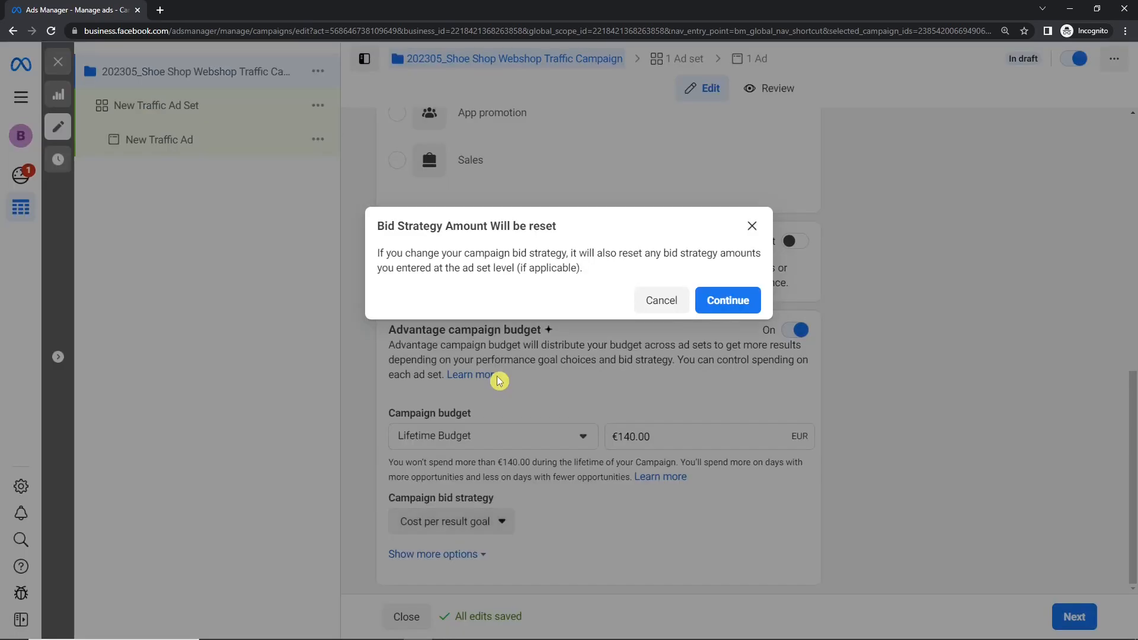
click(728, 301)
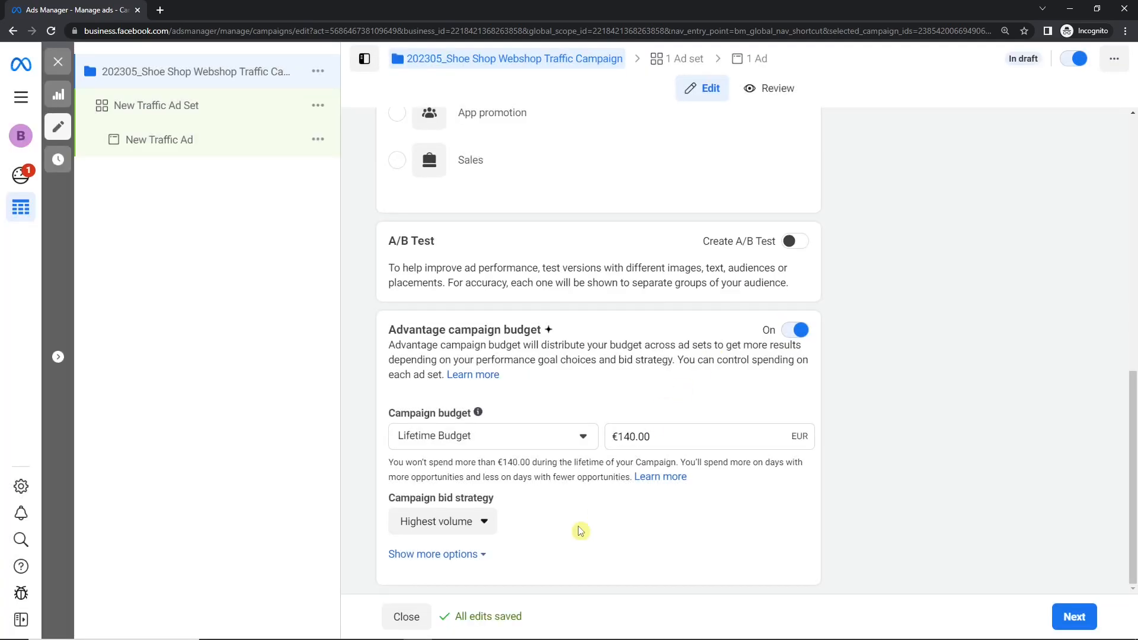
Change the campaign bid strategy to Bid cap from the other bidding options.
click(470, 533)
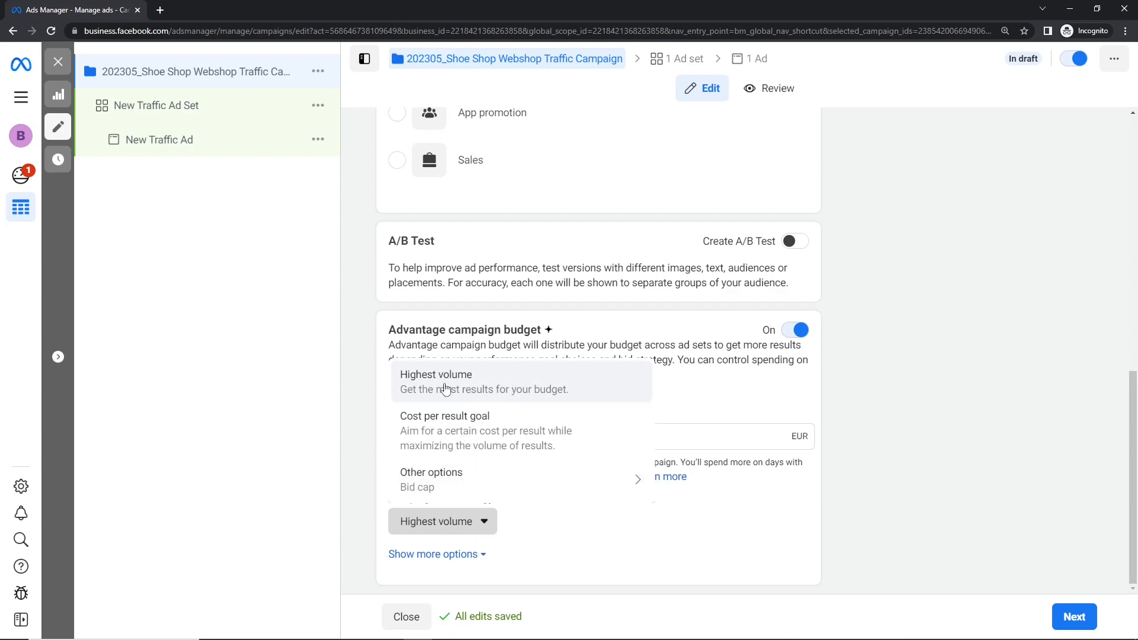
click(519, 496)
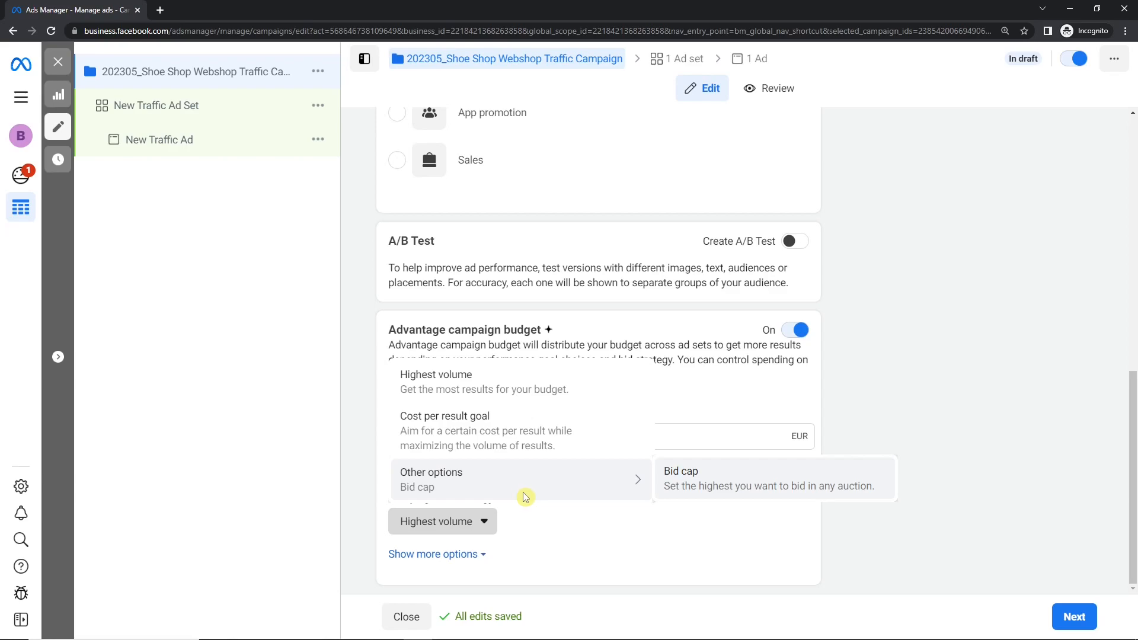
click(685, 482)
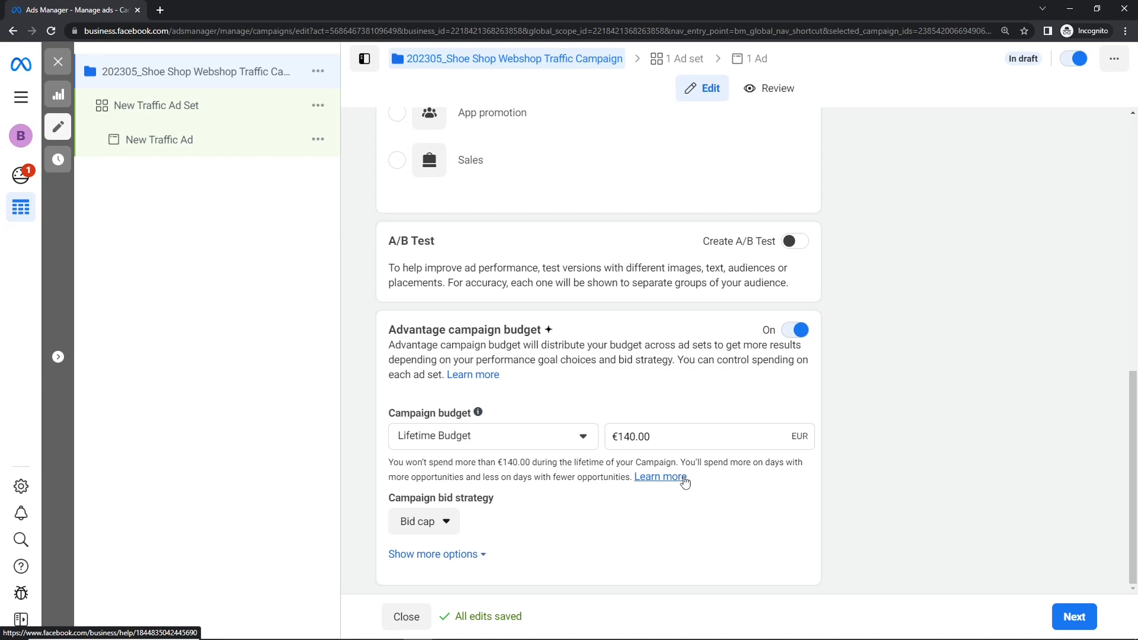
Replace the Bid cap strategy with Highest volume and agree to reset the bid strategy amounts.
click(437, 534)
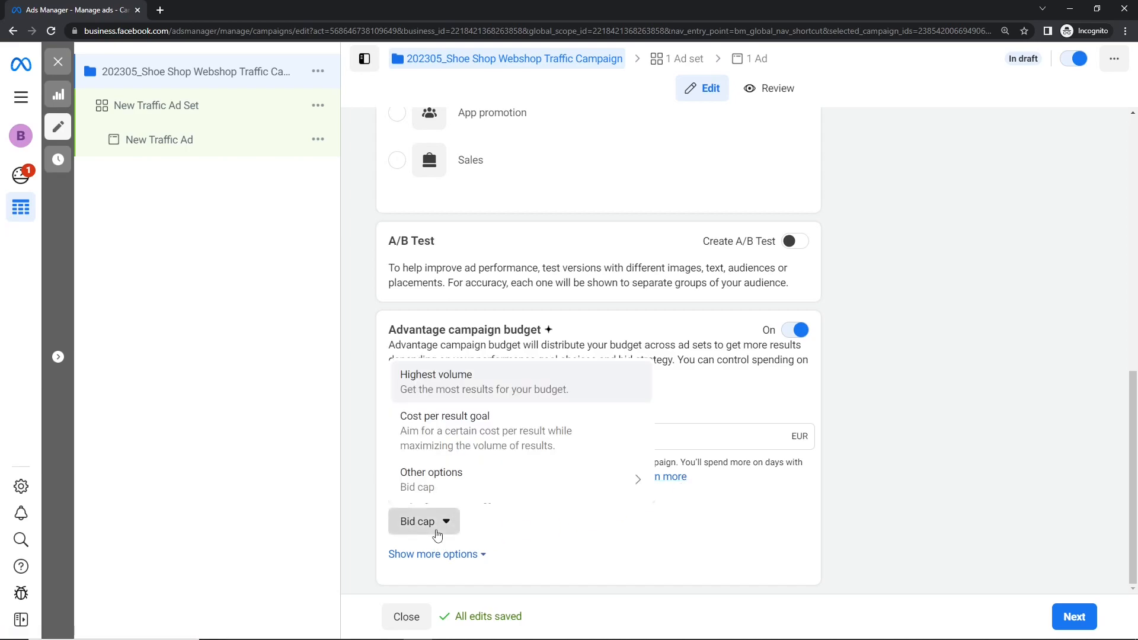
mouse_move(464, 496)
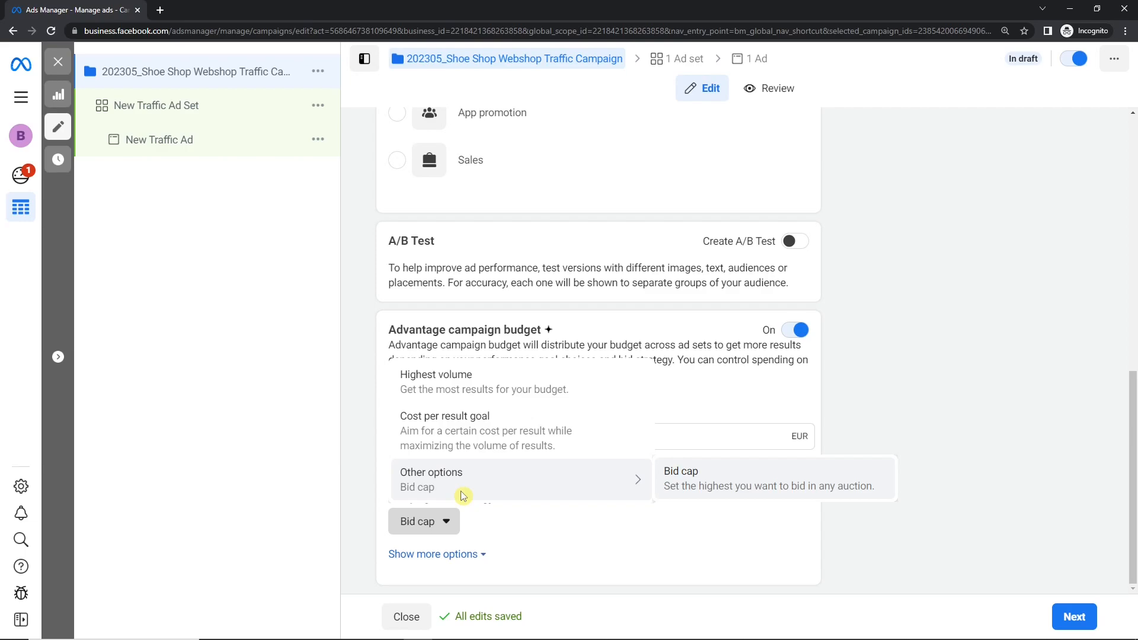
click(481, 392)
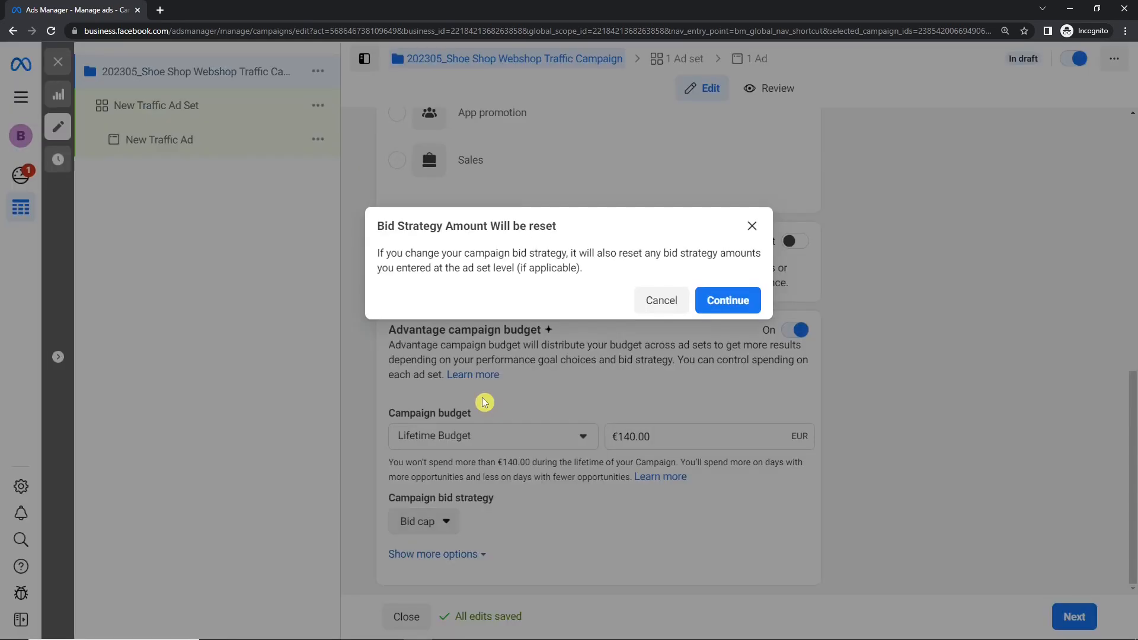
click(722, 298)
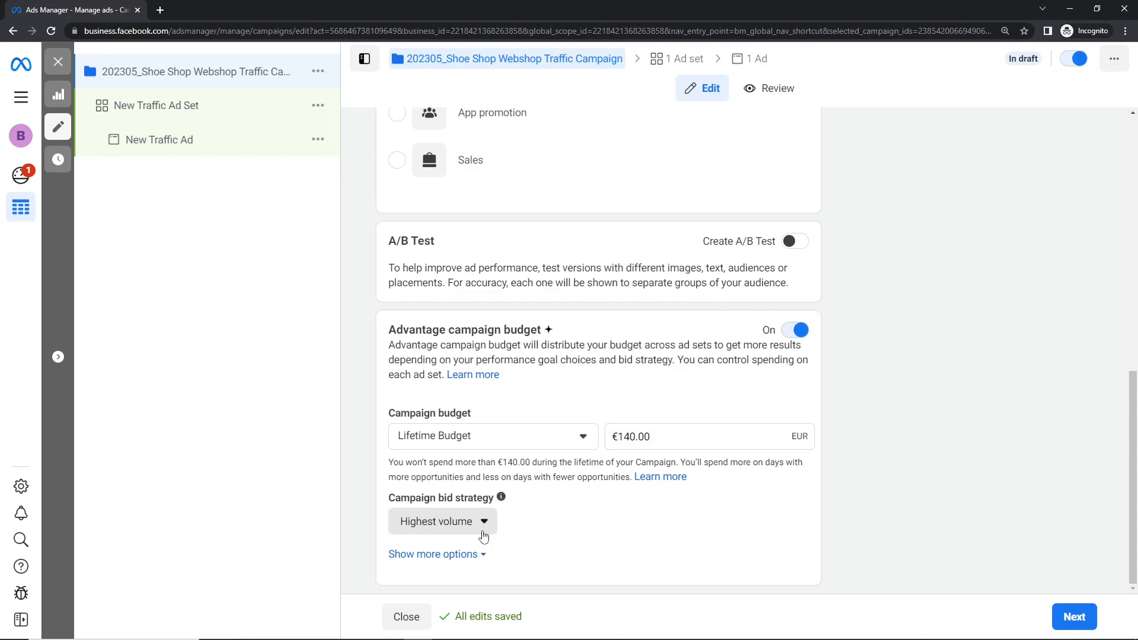
Enable running ads on a schedule in the additional budget options, check the ad scheduling explanation, and disable the schedule again.
click(465, 553)
scroll(774, 490, down, 1)
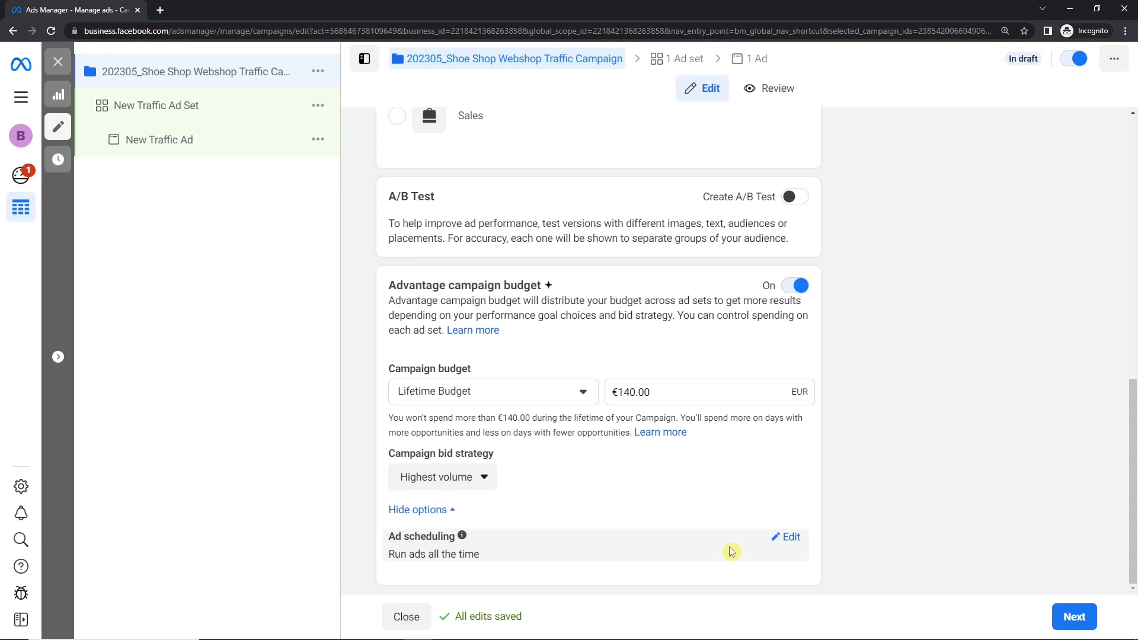
click(786, 538)
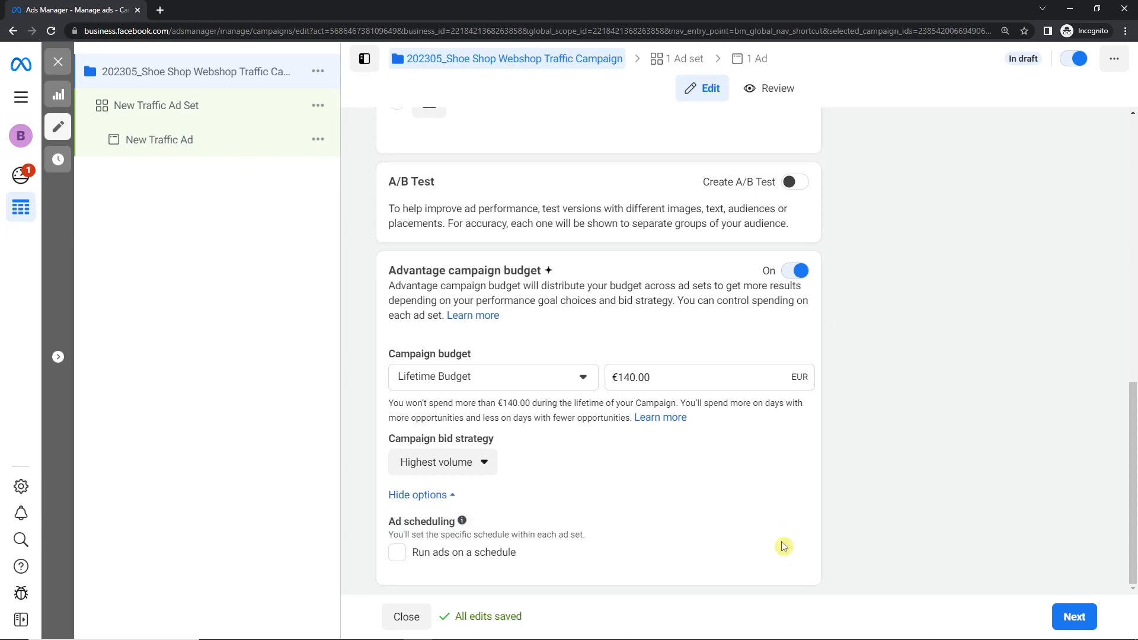
click(395, 554)
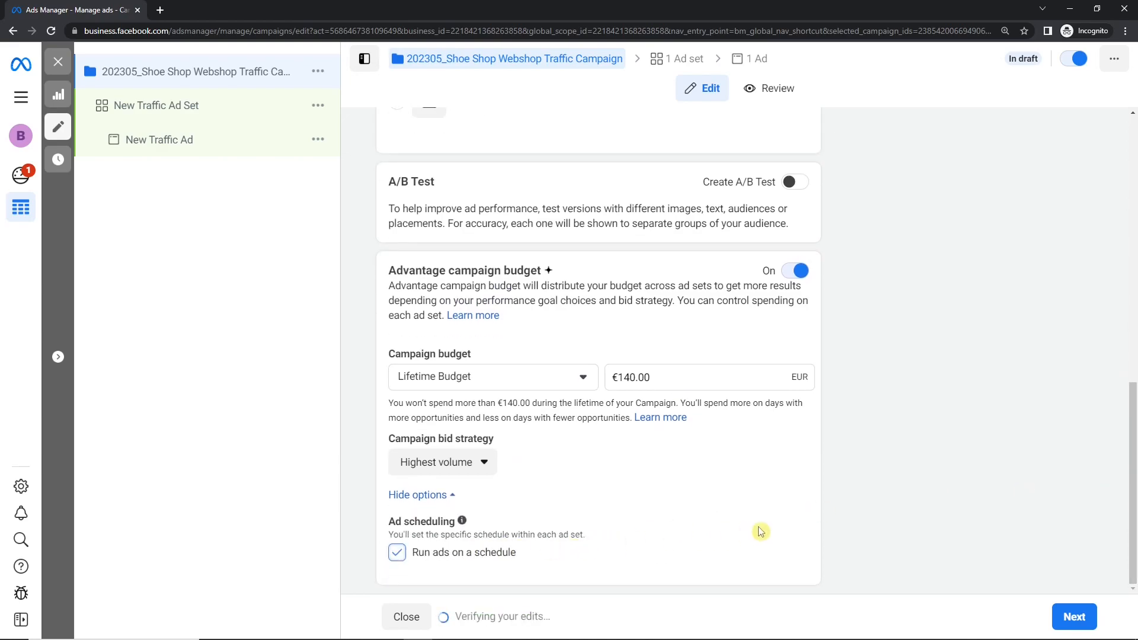
mouse_move(464, 522)
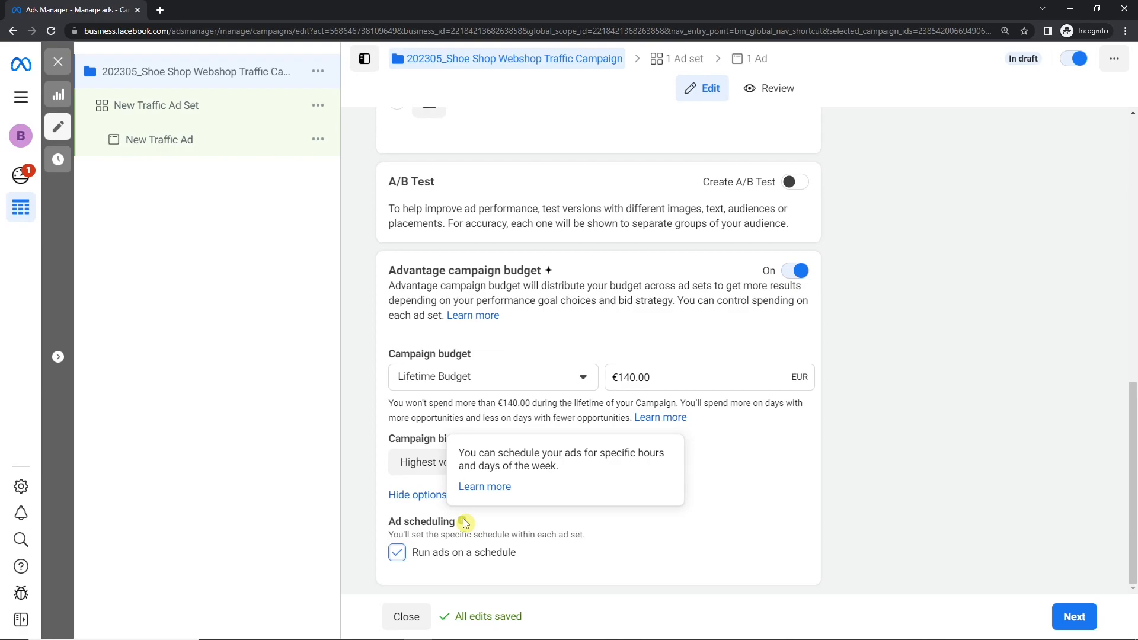
click(397, 553)
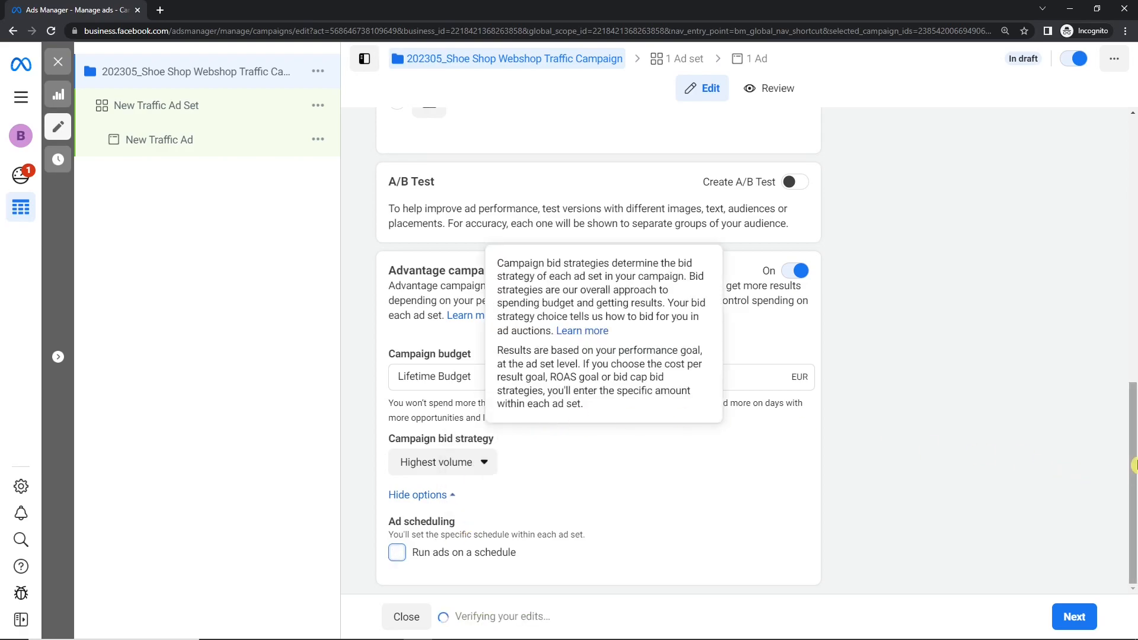
Hide the additional campaign budget options and continue to the ad set level.
drag(1133, 468, 1133, 204)
scroll(1134, 290, down, 1)
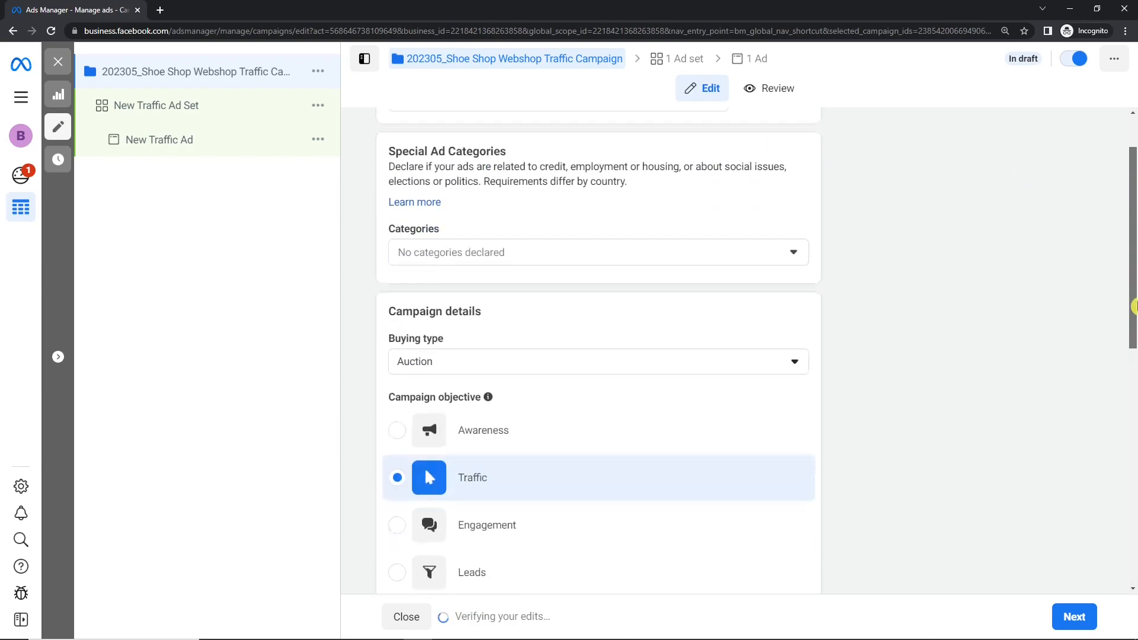
drag(1133, 291, 1134, 537)
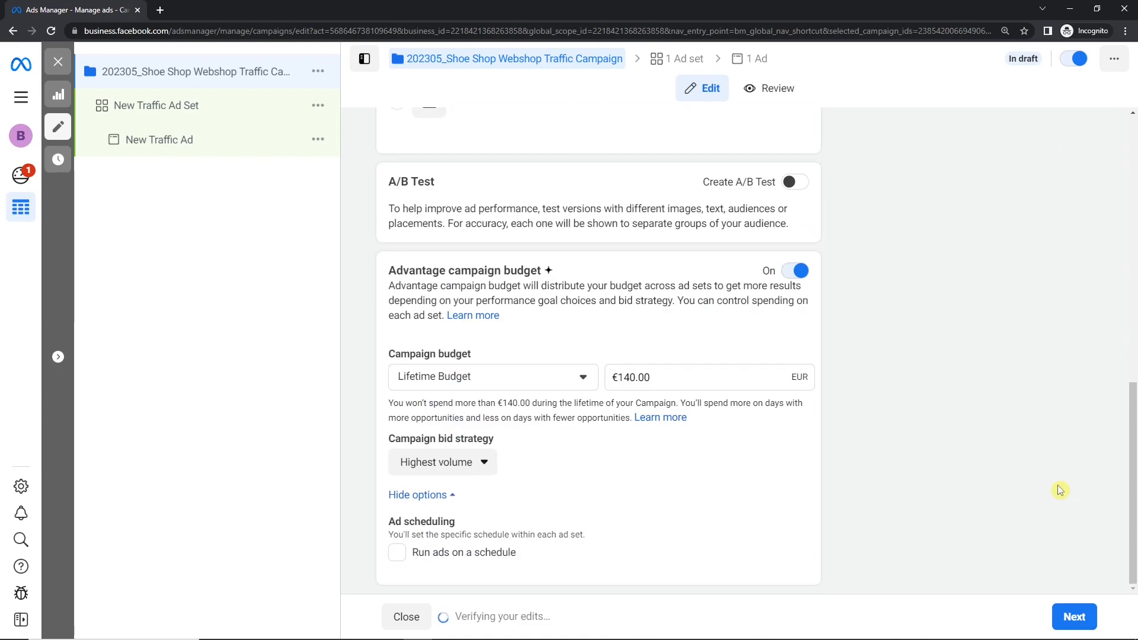
click(433, 495)
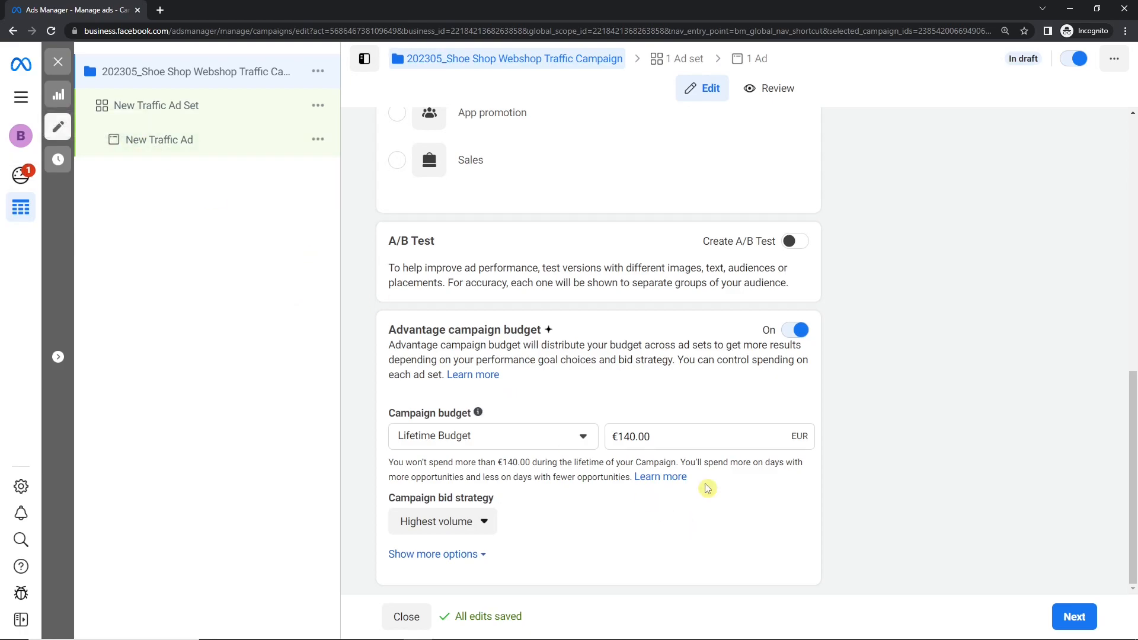
click(1073, 617)
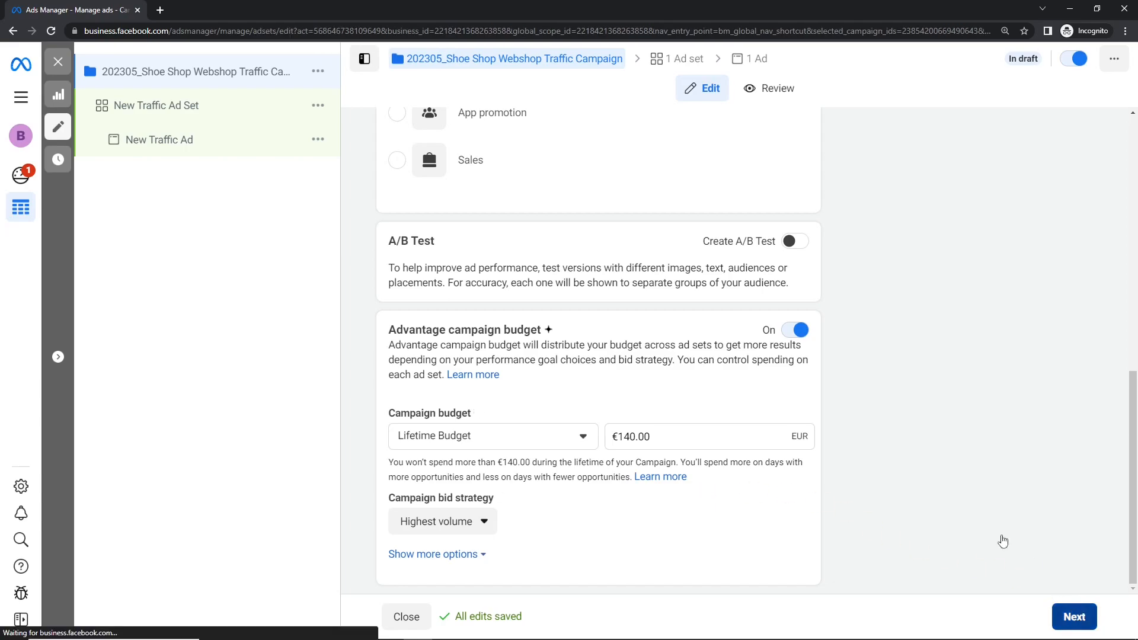